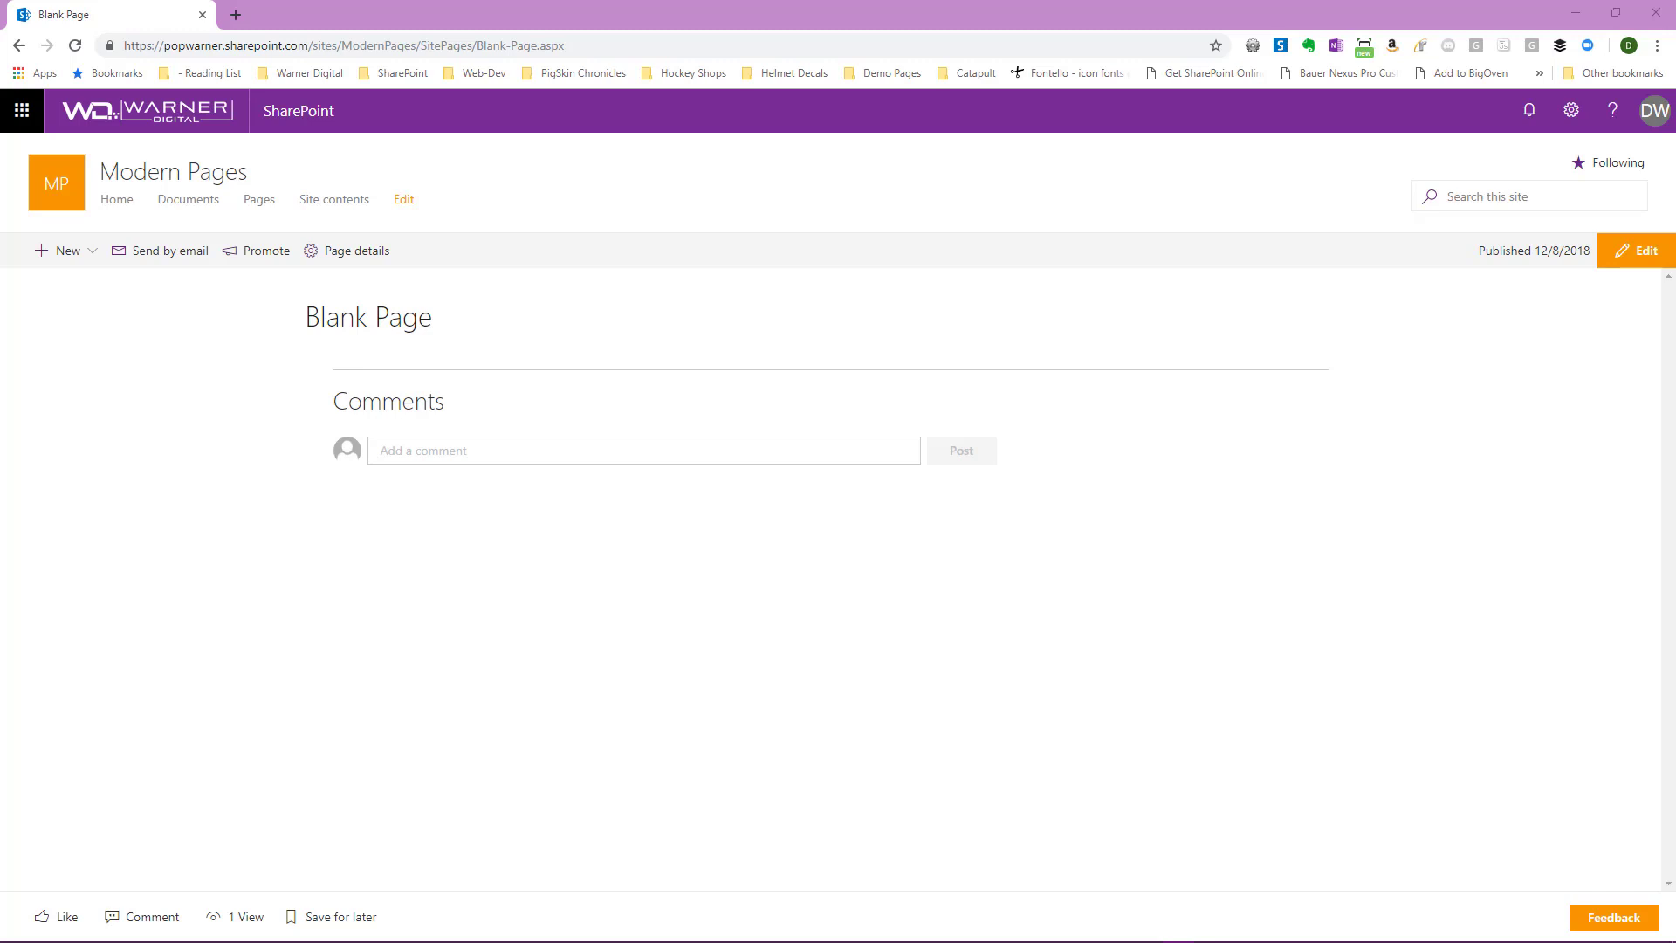
# Step: Put the Blank Page in edit mode and add a three-column section beneath the title
pyautogui.click(1622, 253)
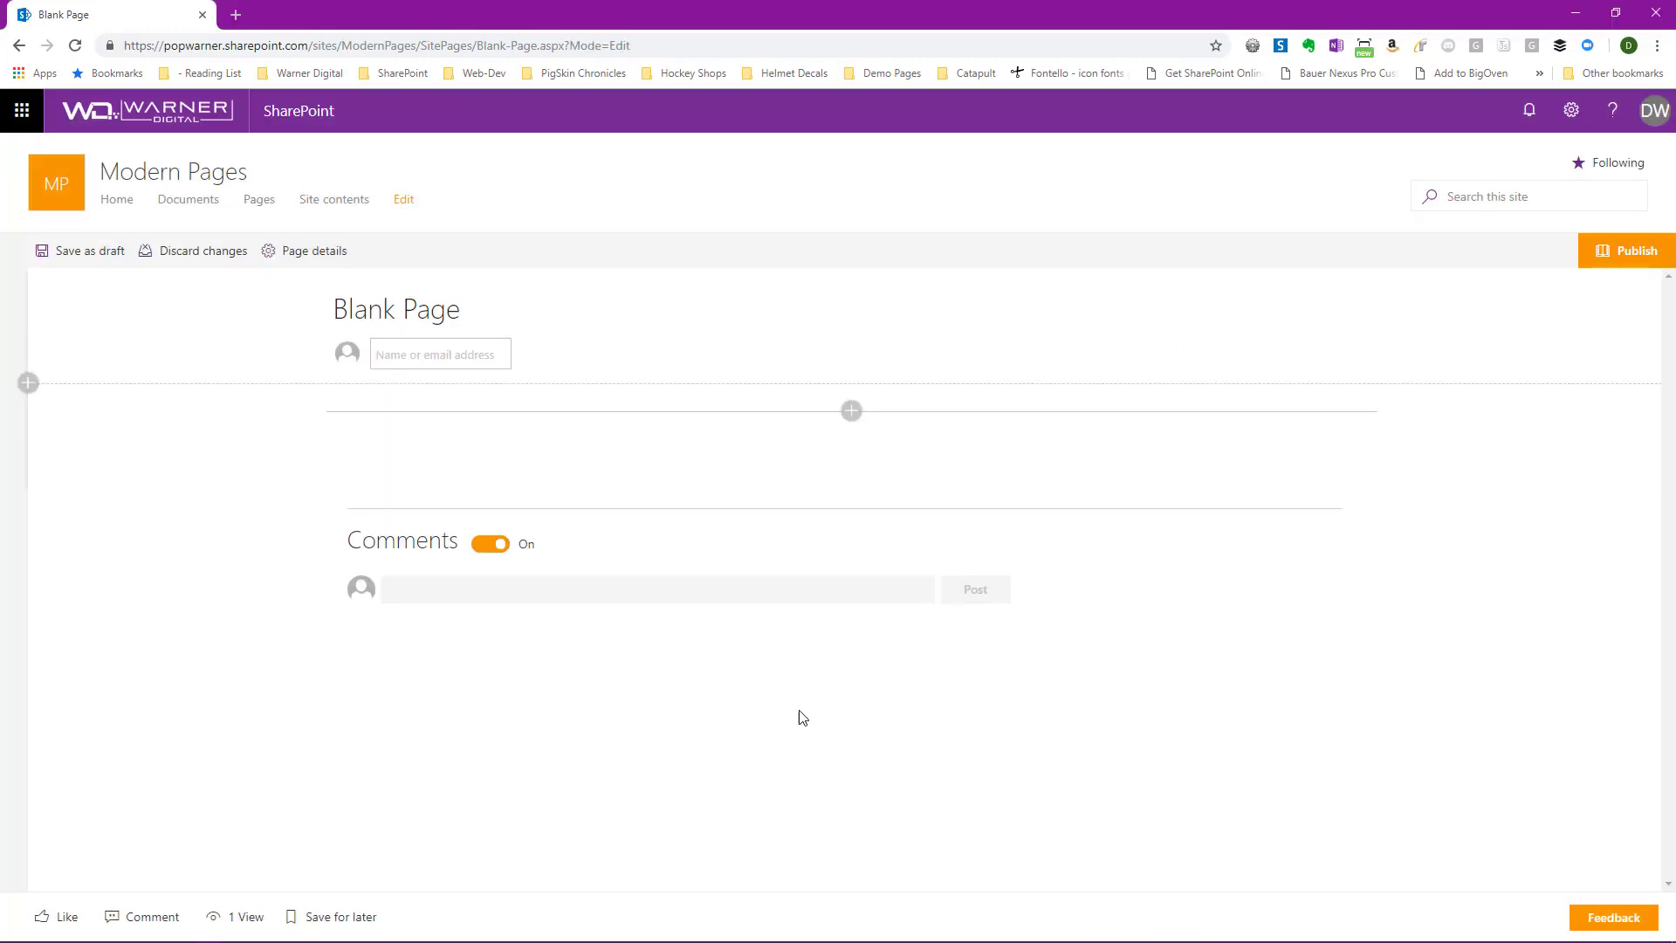
pyautogui.click(853, 412)
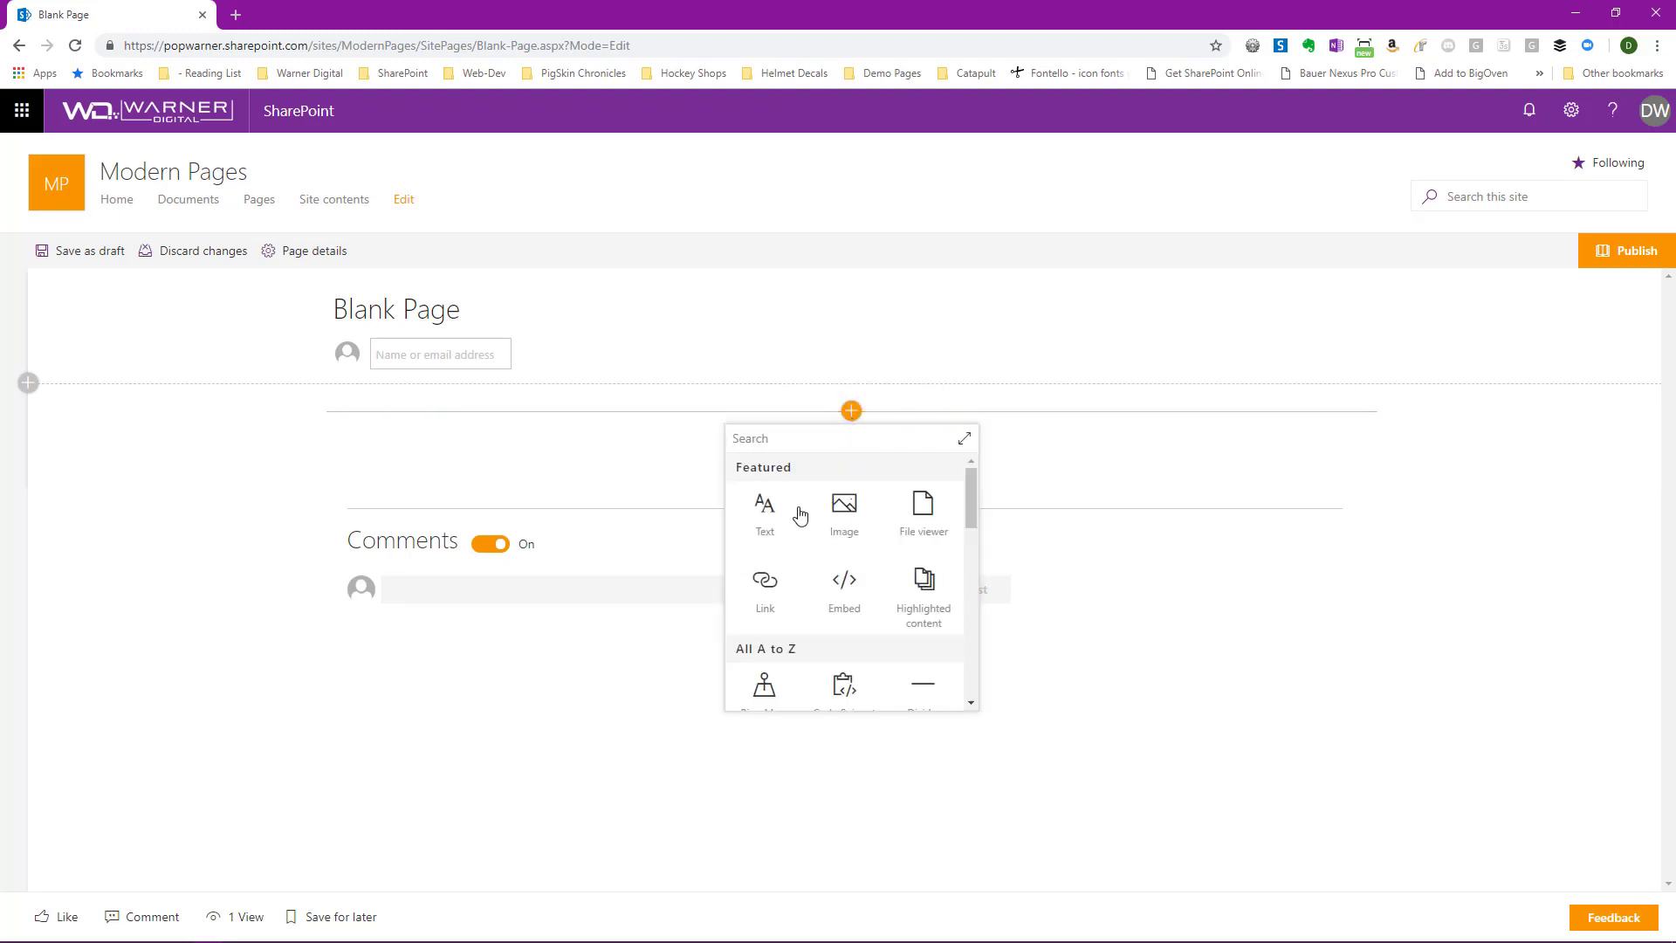
pyautogui.click(30, 384)
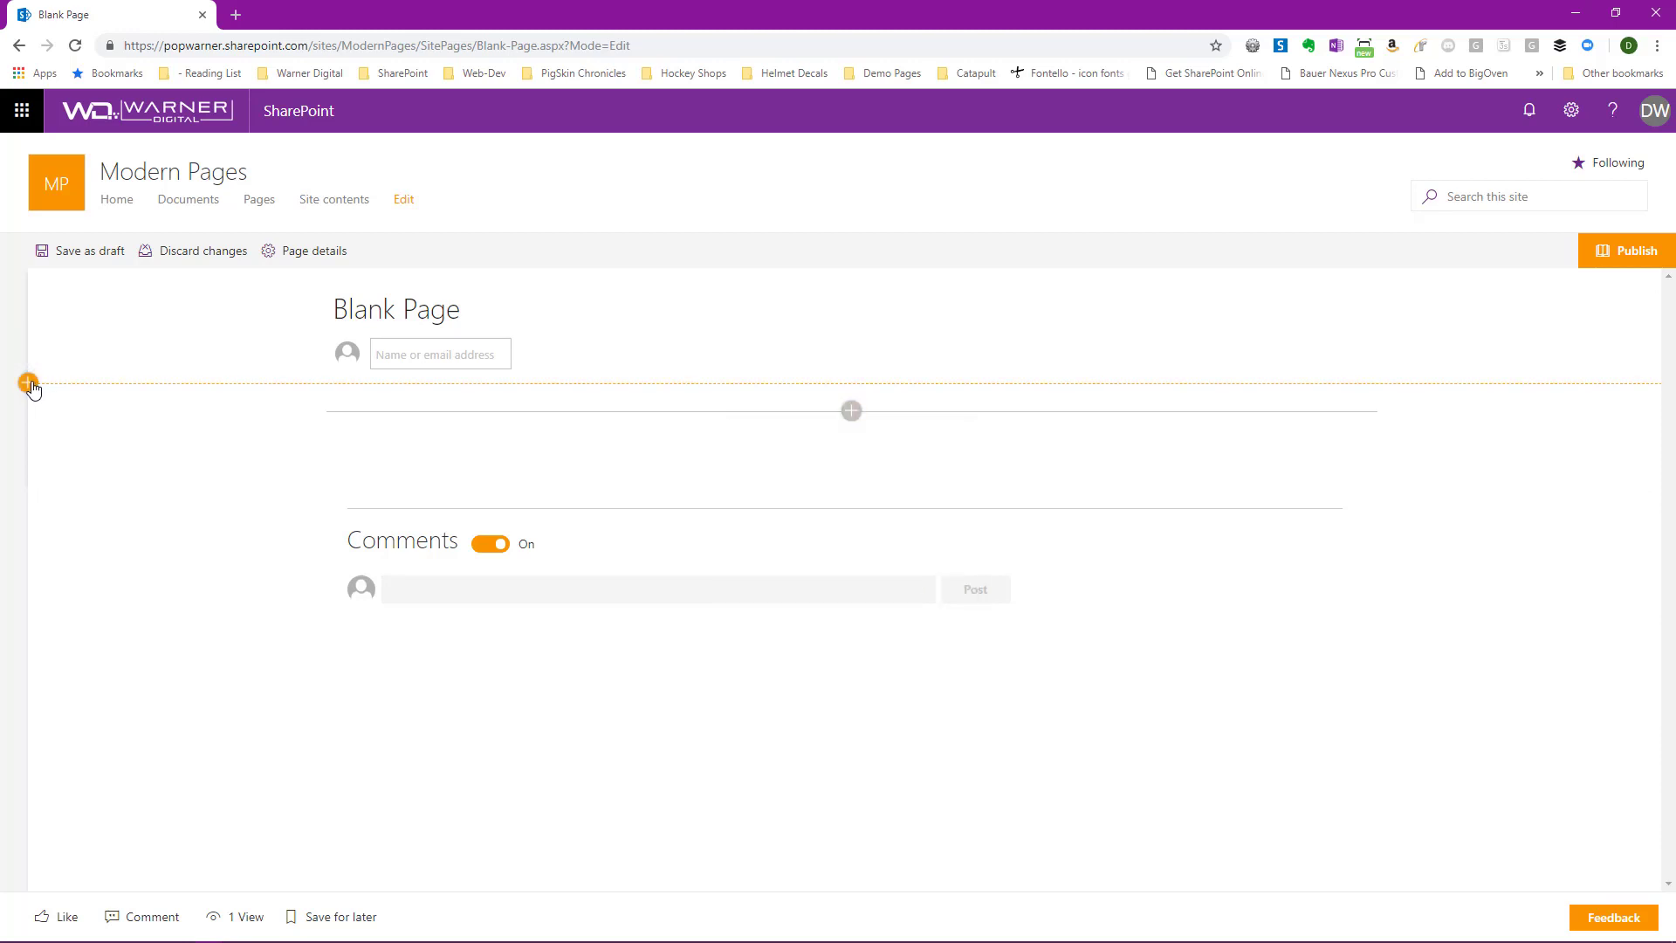
pyautogui.click(30, 384)
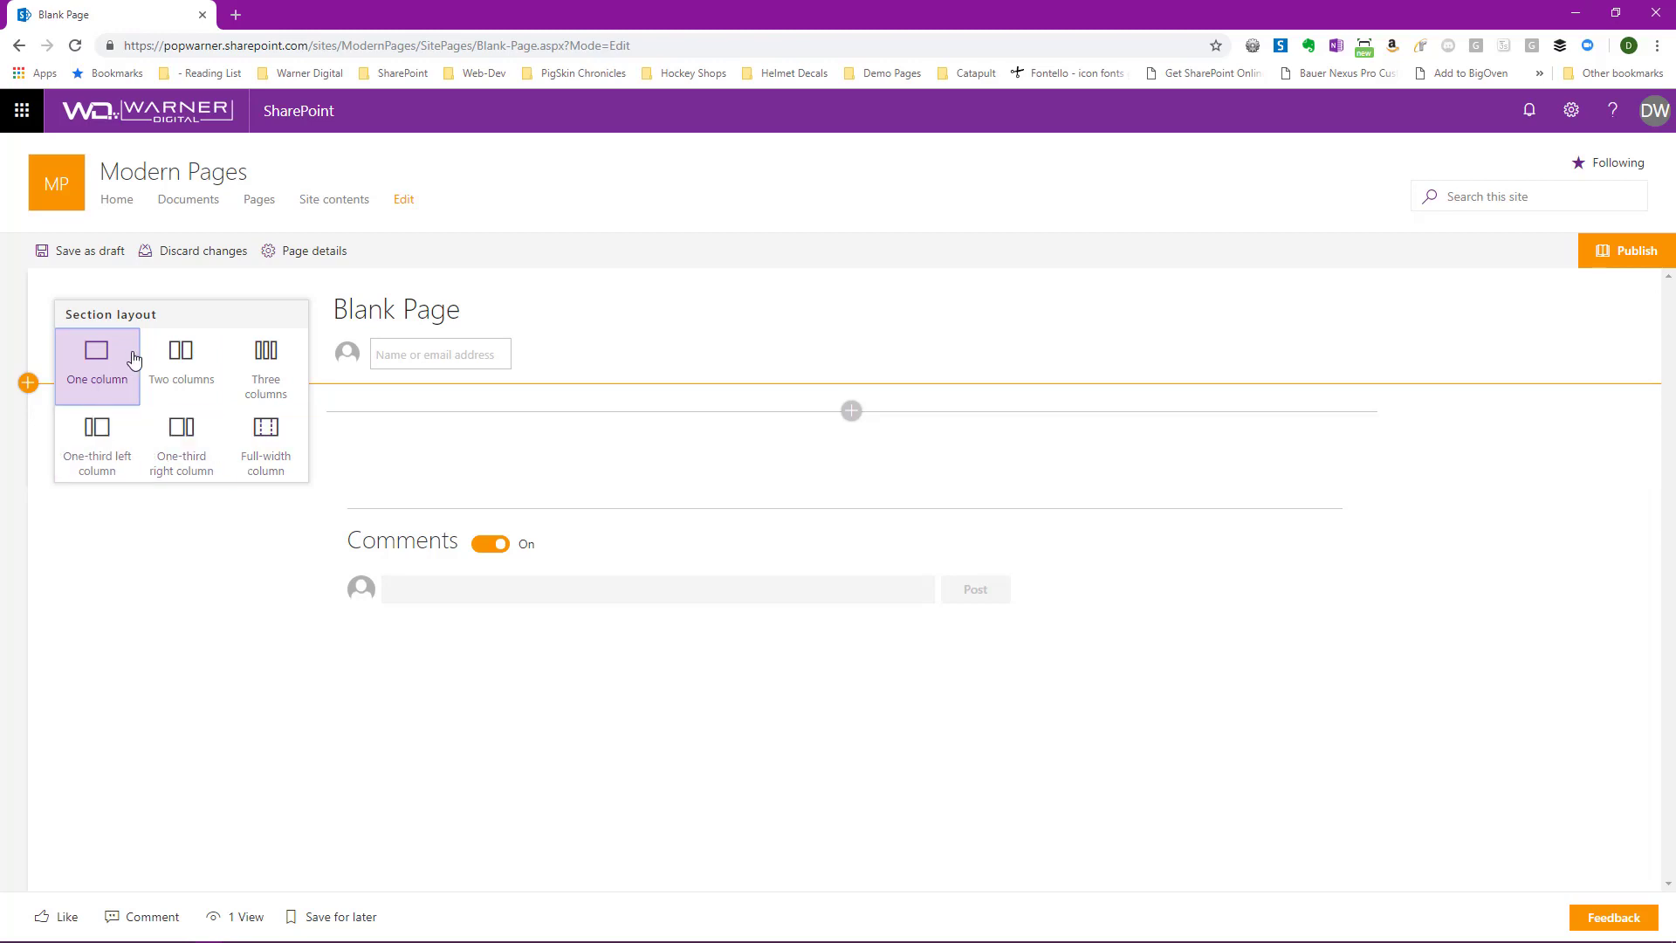
pyautogui.click(267, 370)
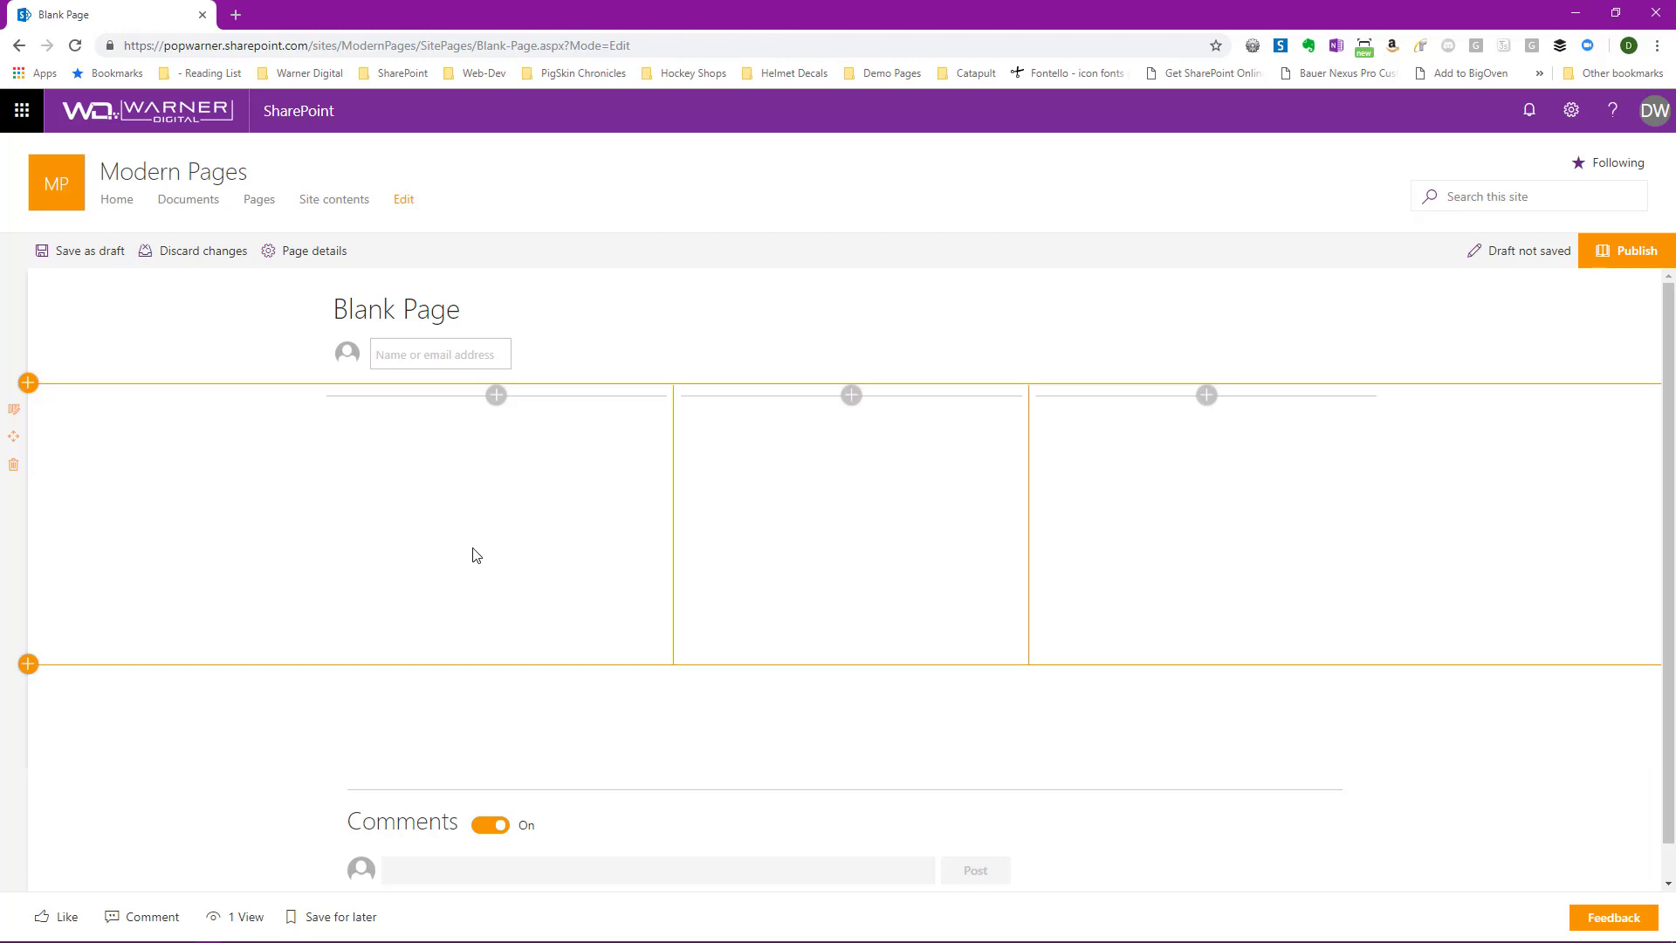
# Step: Preview the web part toolbox for the left, middle and right columns
pyautogui.click(496, 394)
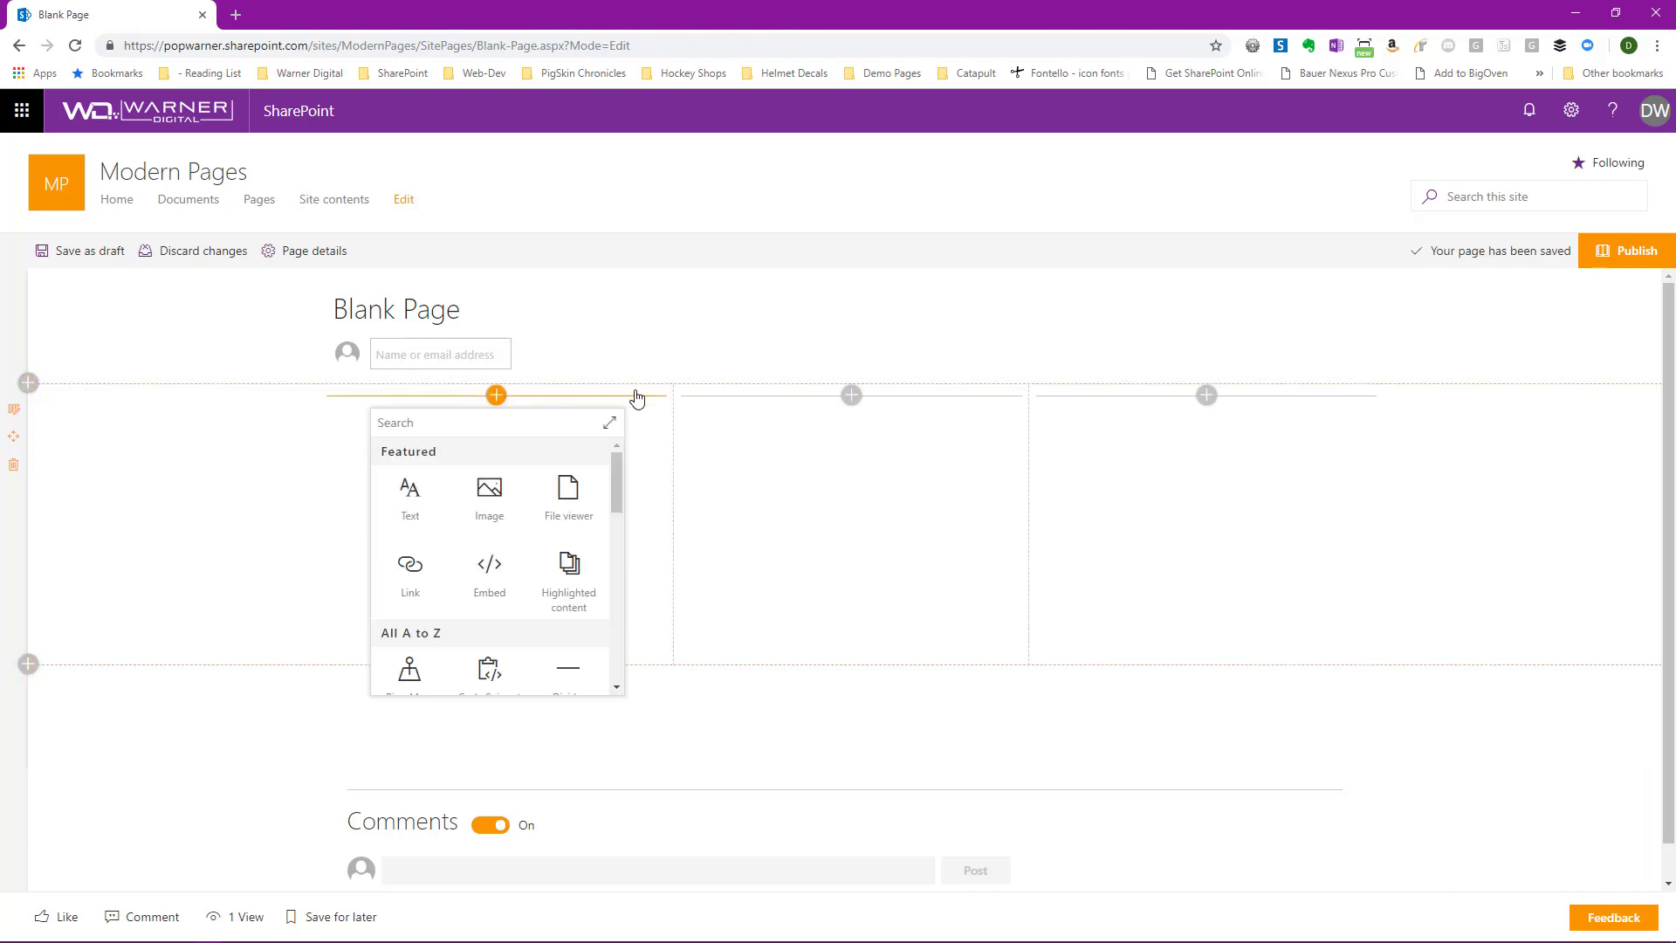
pyautogui.click(851, 395)
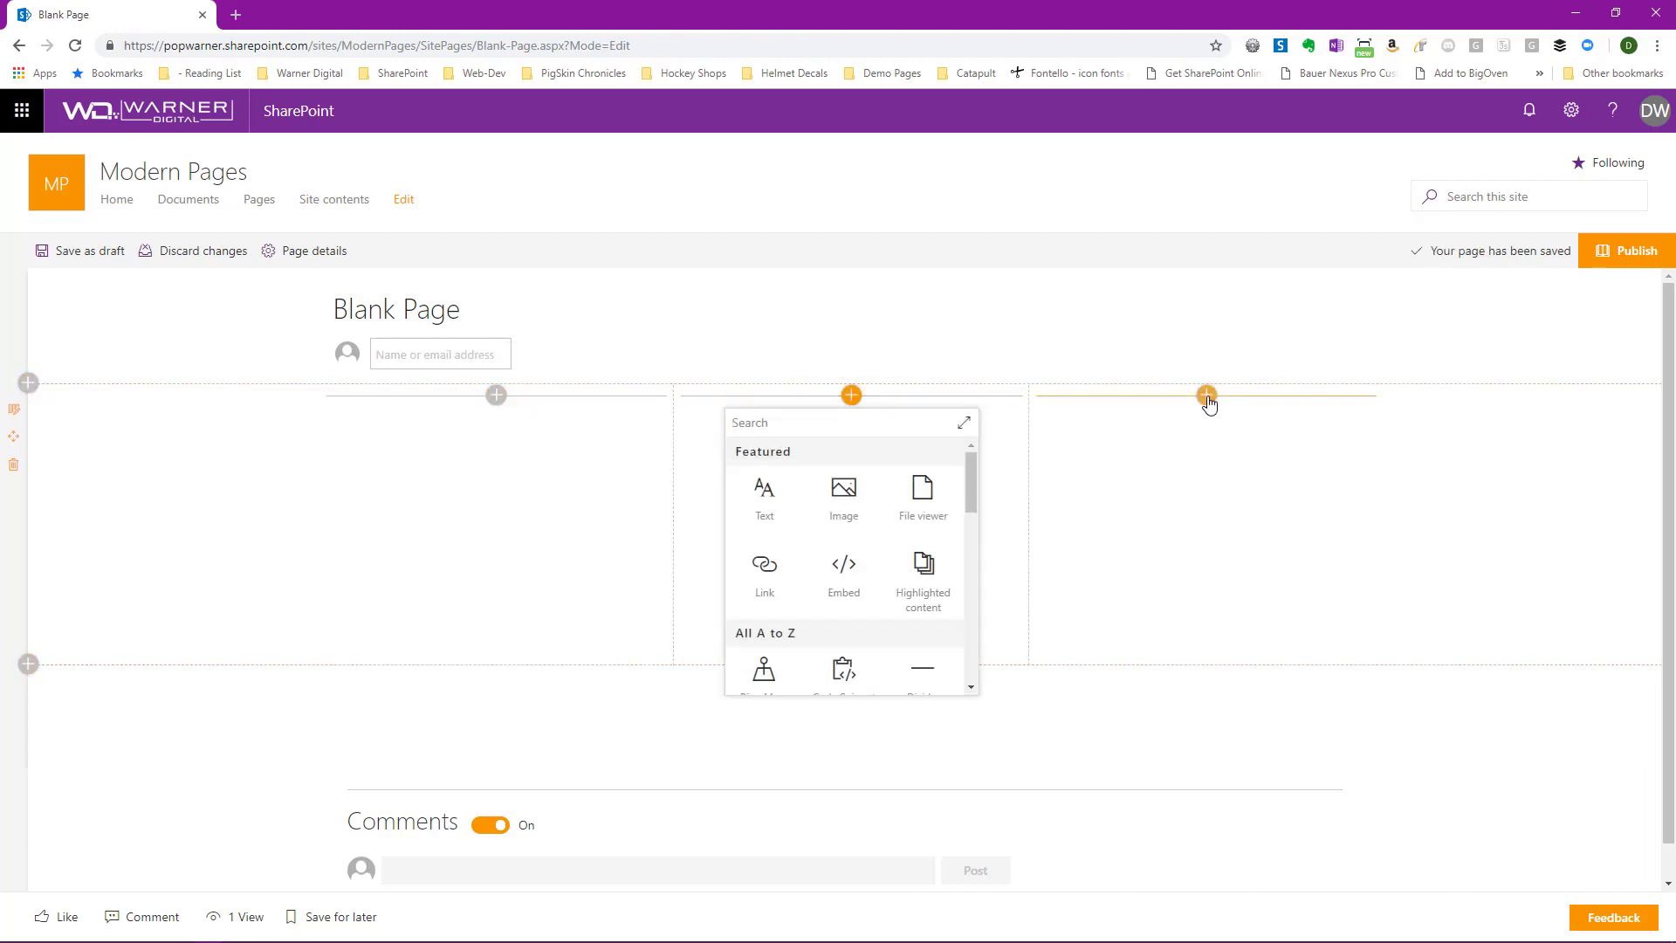
pyautogui.click(1207, 397)
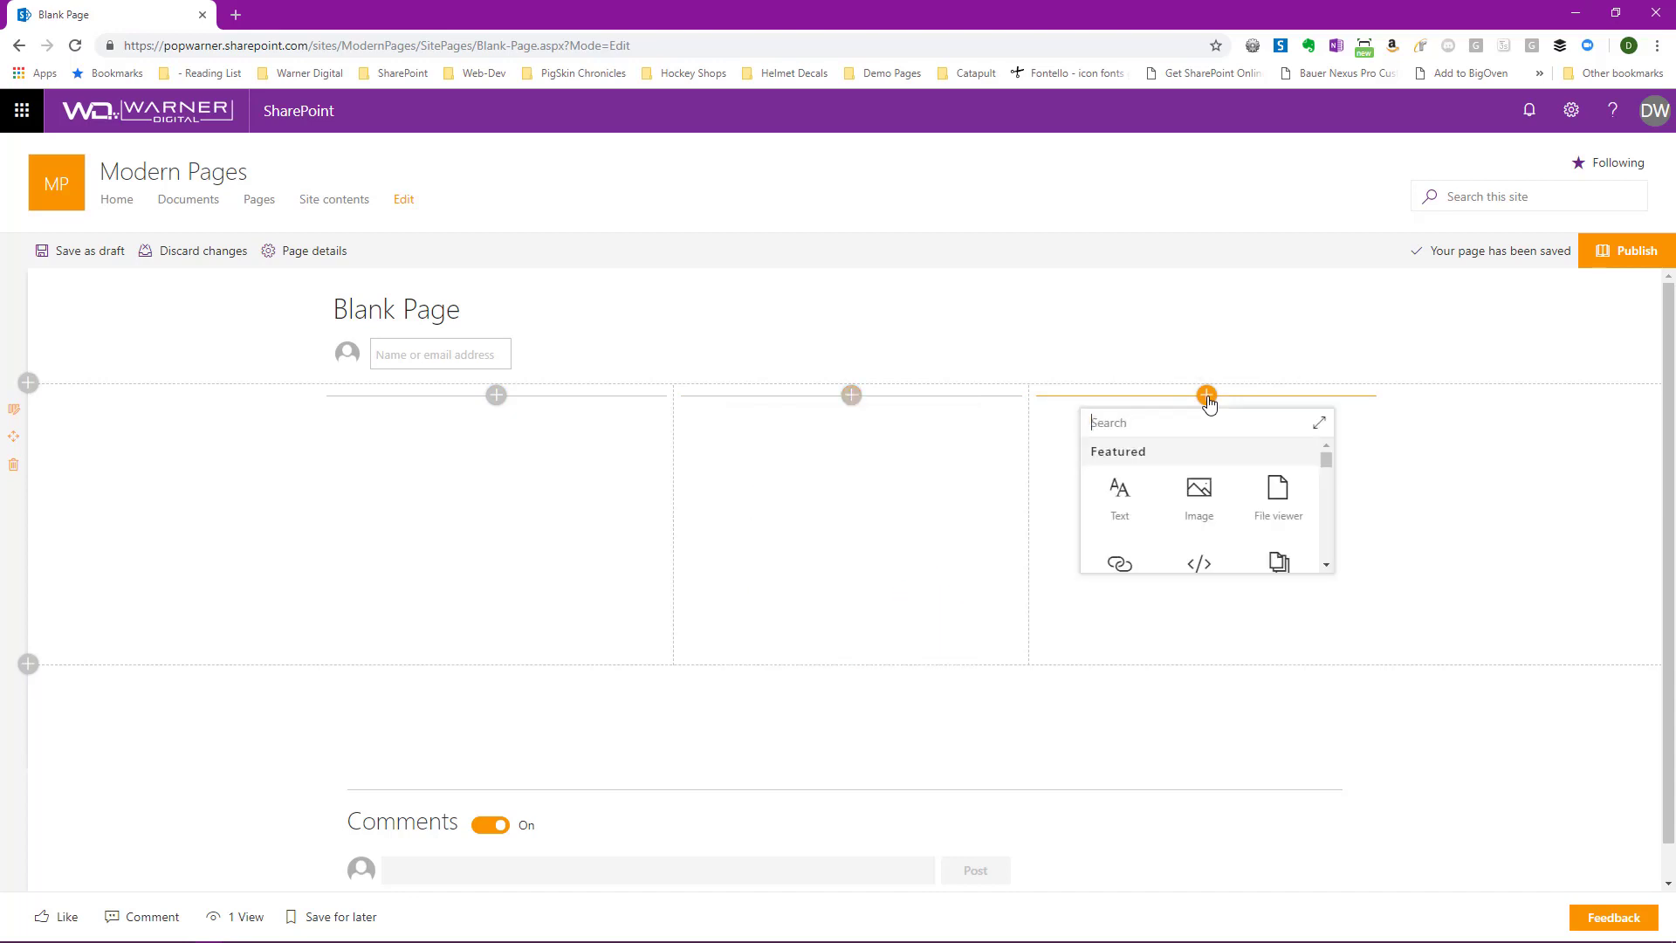
# Step: Try the two-column, one-third right, one-column and three-column layouts, then settle on One-third left
pyautogui.click(16, 410)
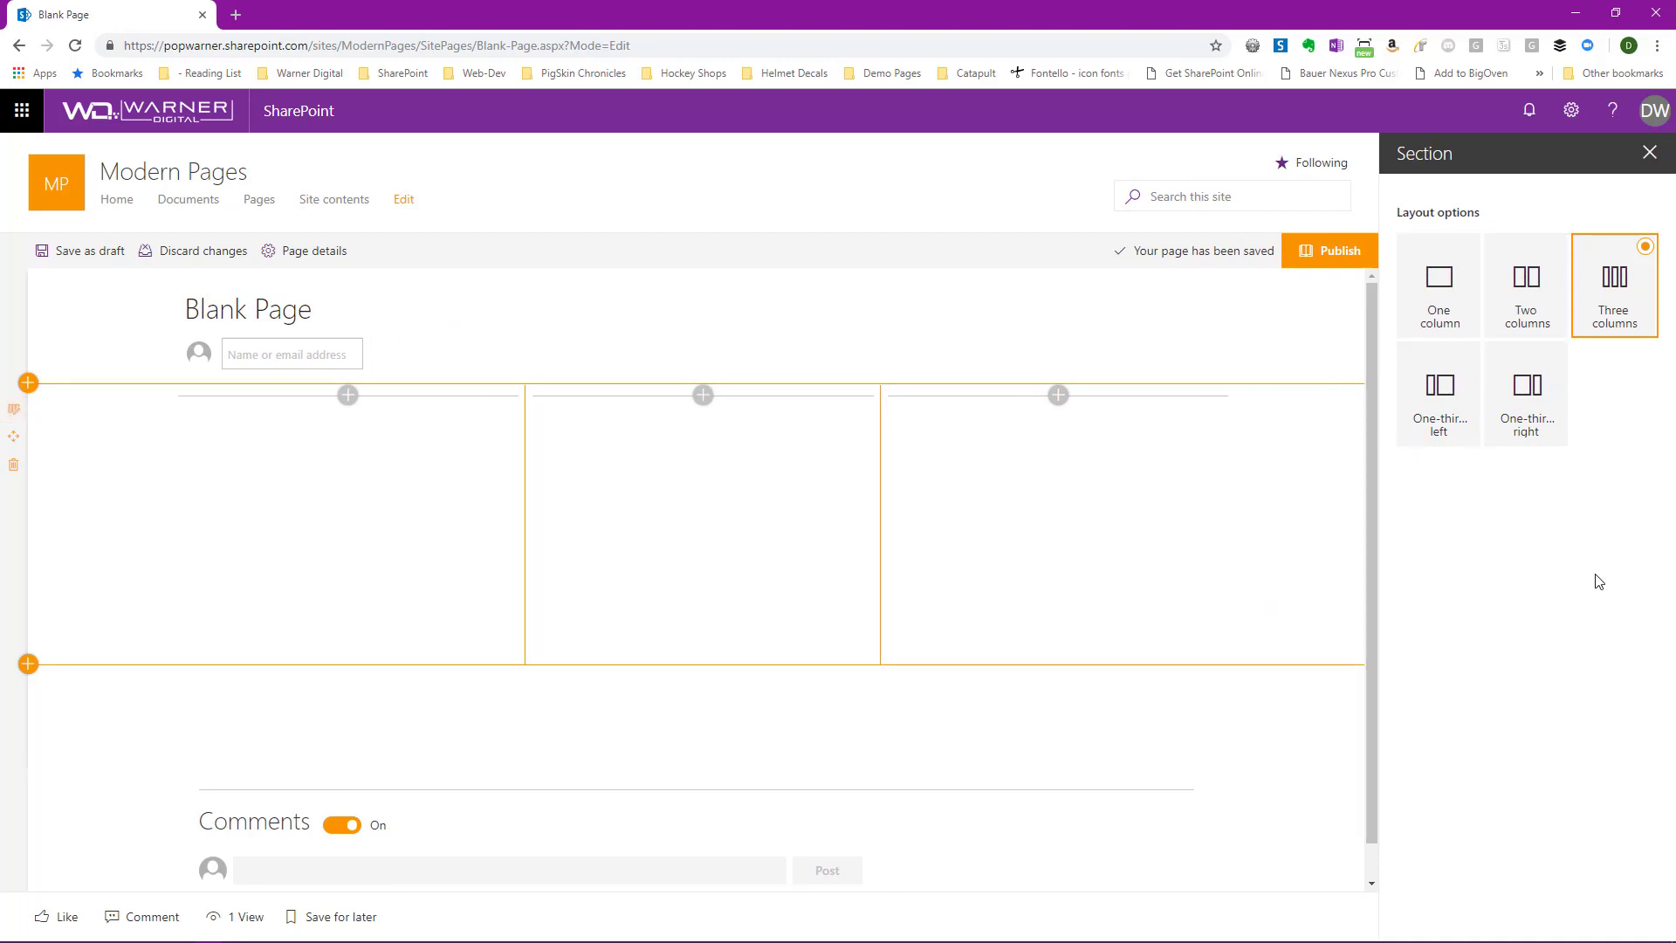
pyautogui.click(1538, 309)
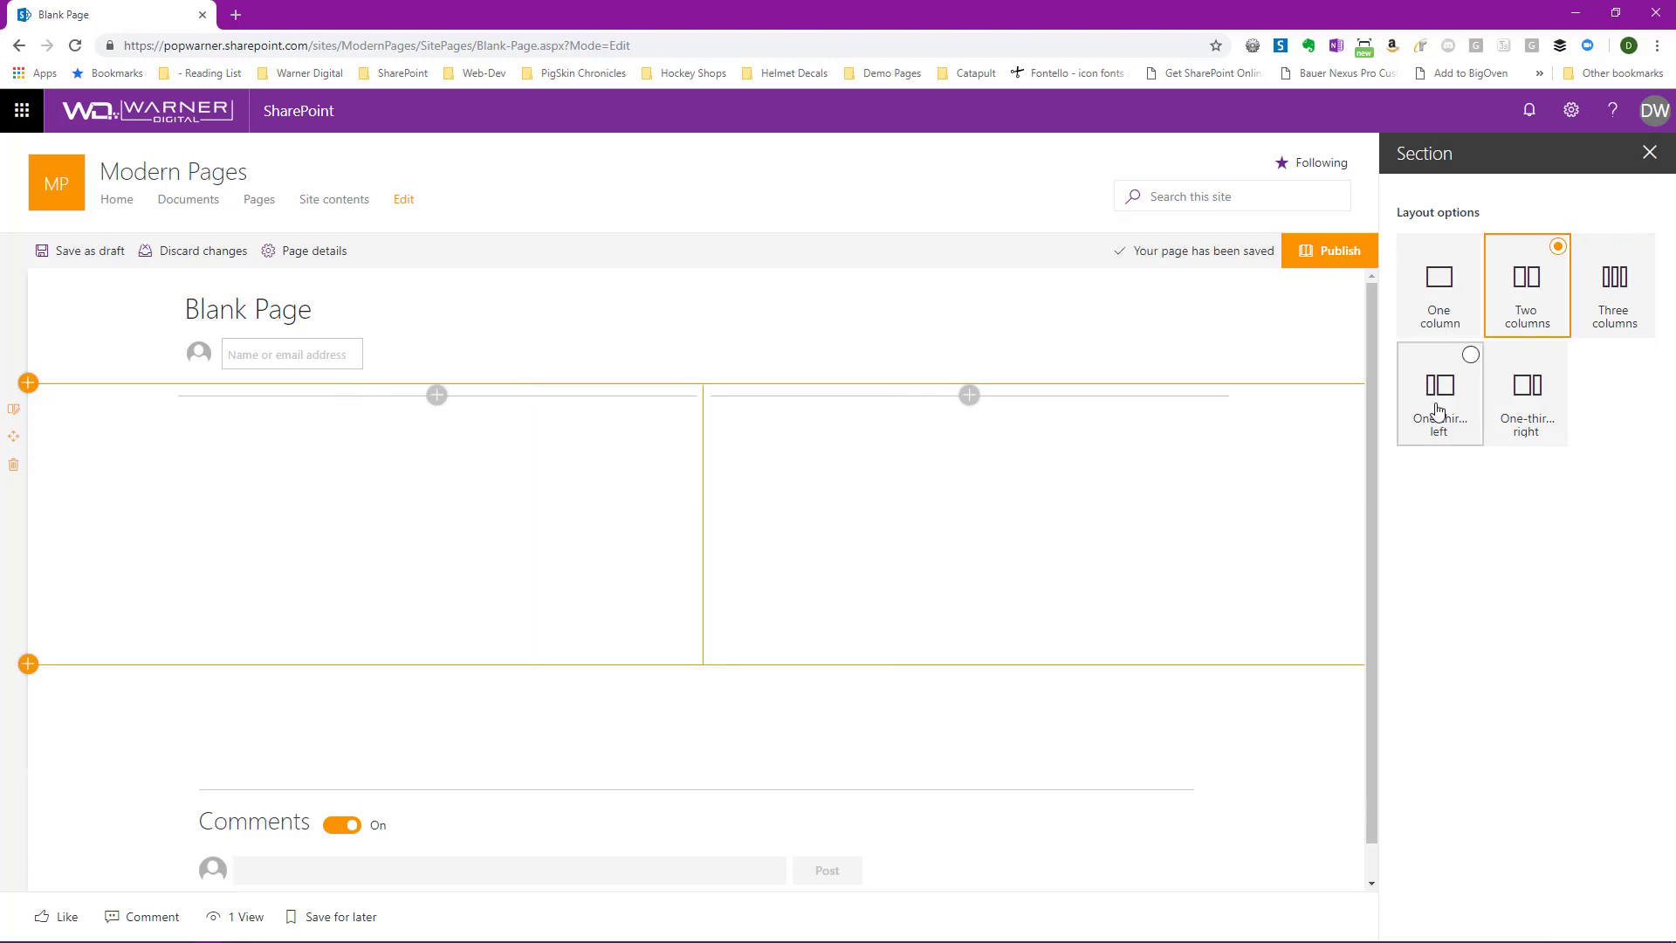
pyautogui.click(1439, 411)
pyautogui.click(1528, 409)
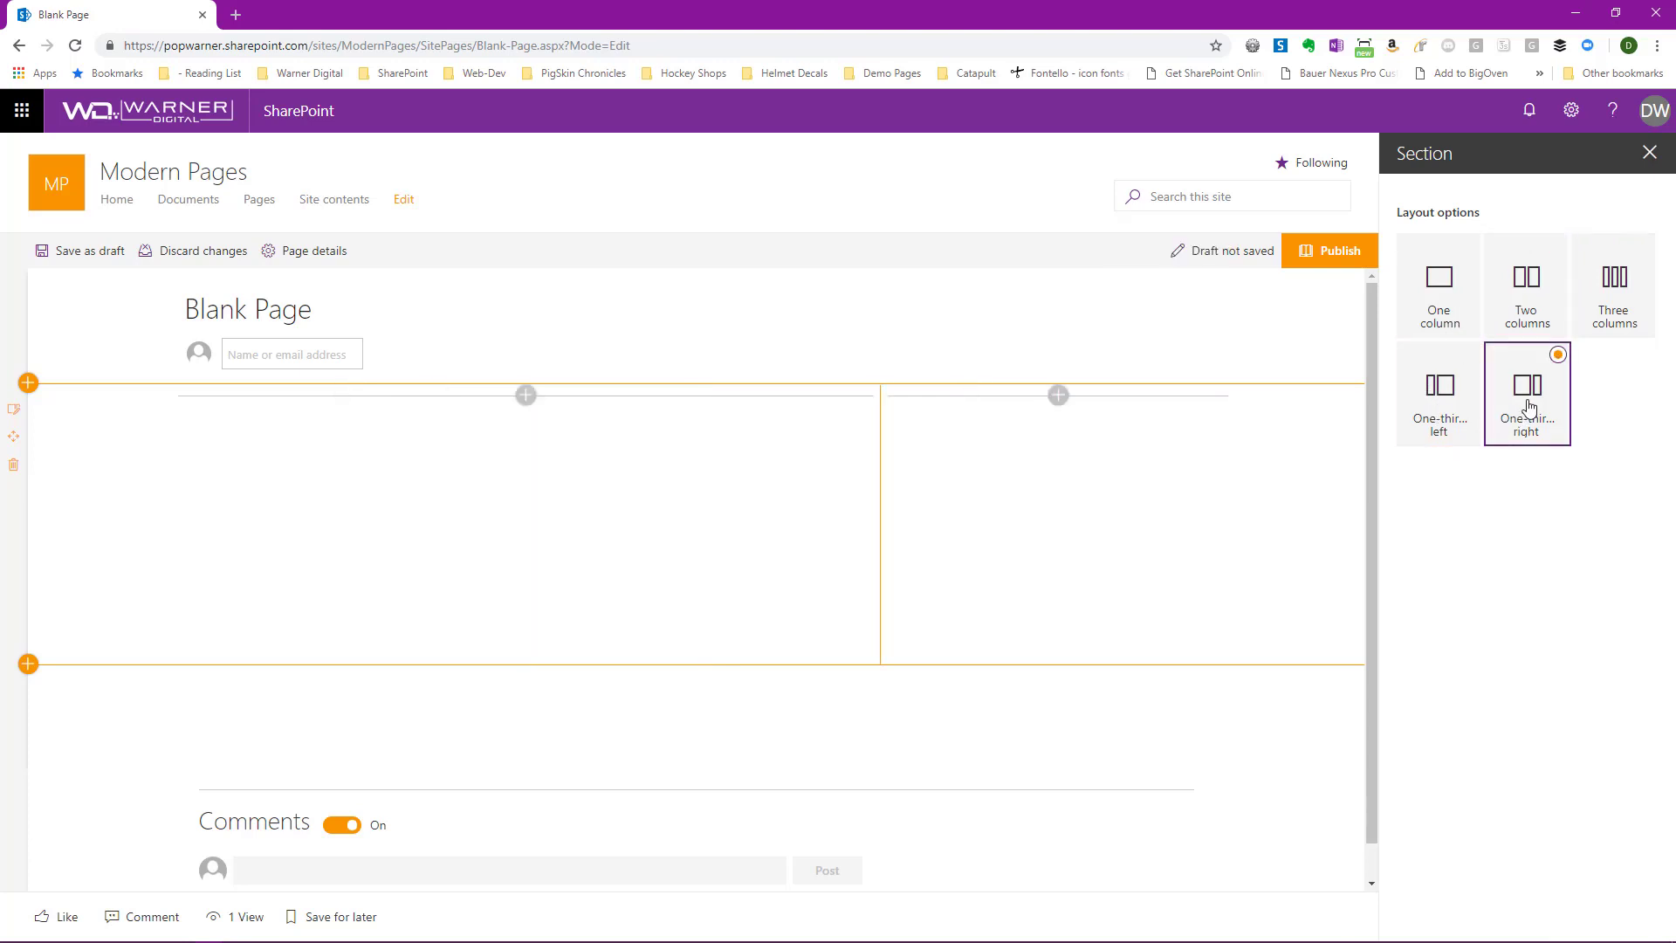
pyautogui.click(1445, 300)
pyautogui.click(1524, 297)
pyautogui.click(1593, 290)
pyautogui.click(1411, 405)
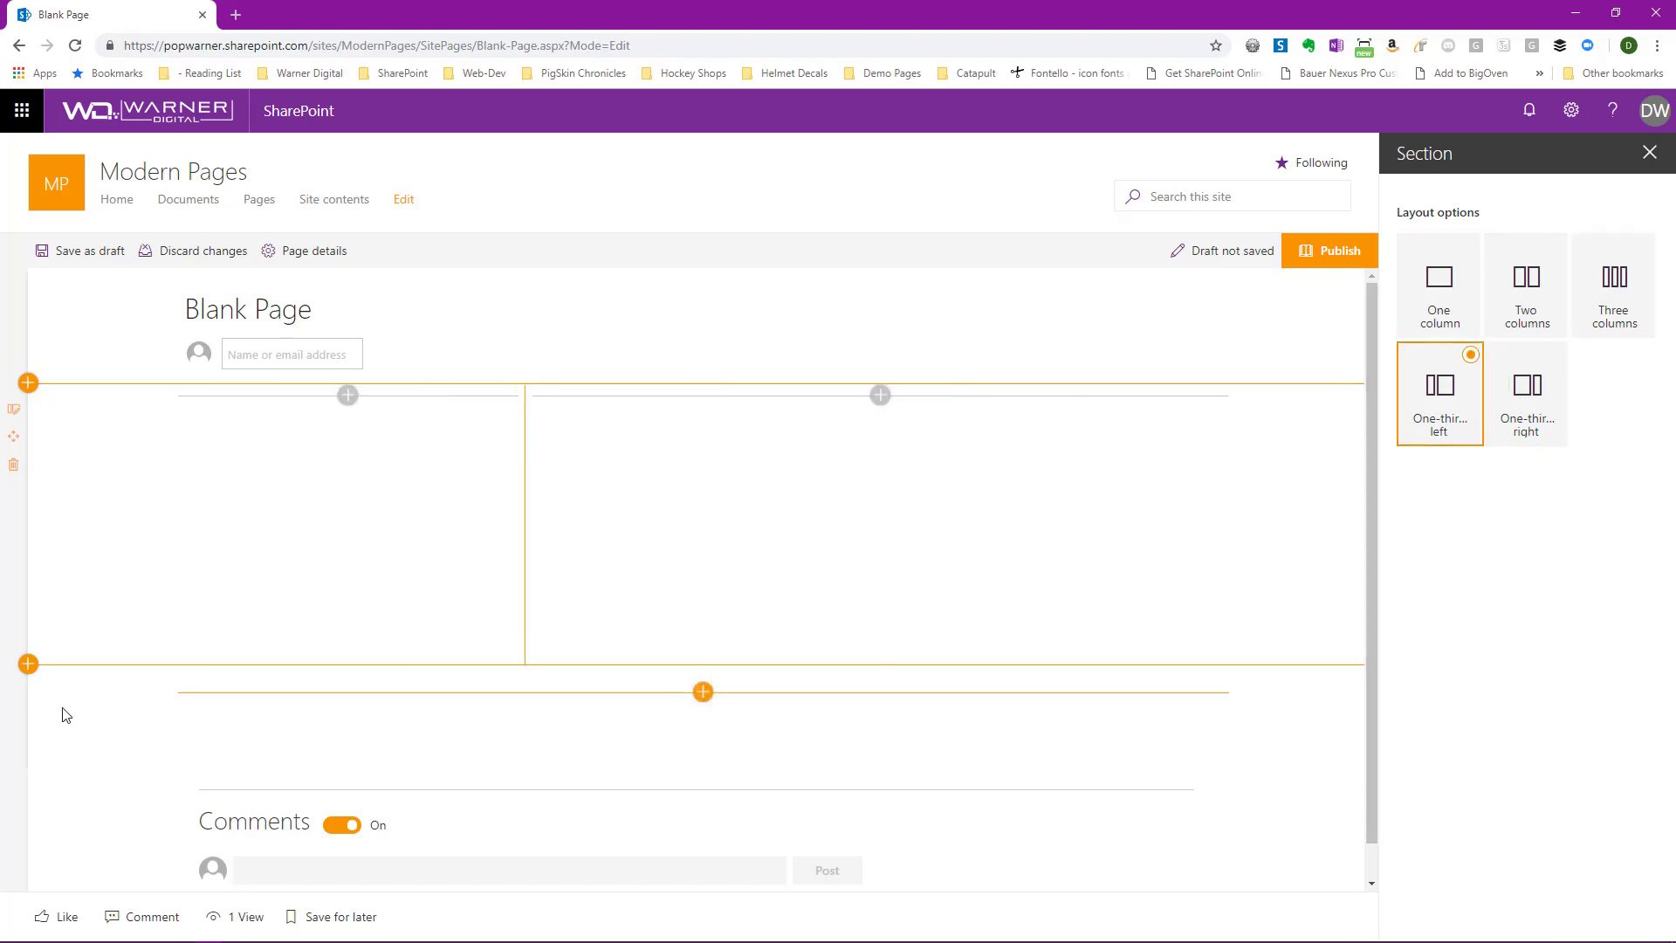
# Step: Add a second Three columns section below the one-third left section
pyautogui.click(28, 665)
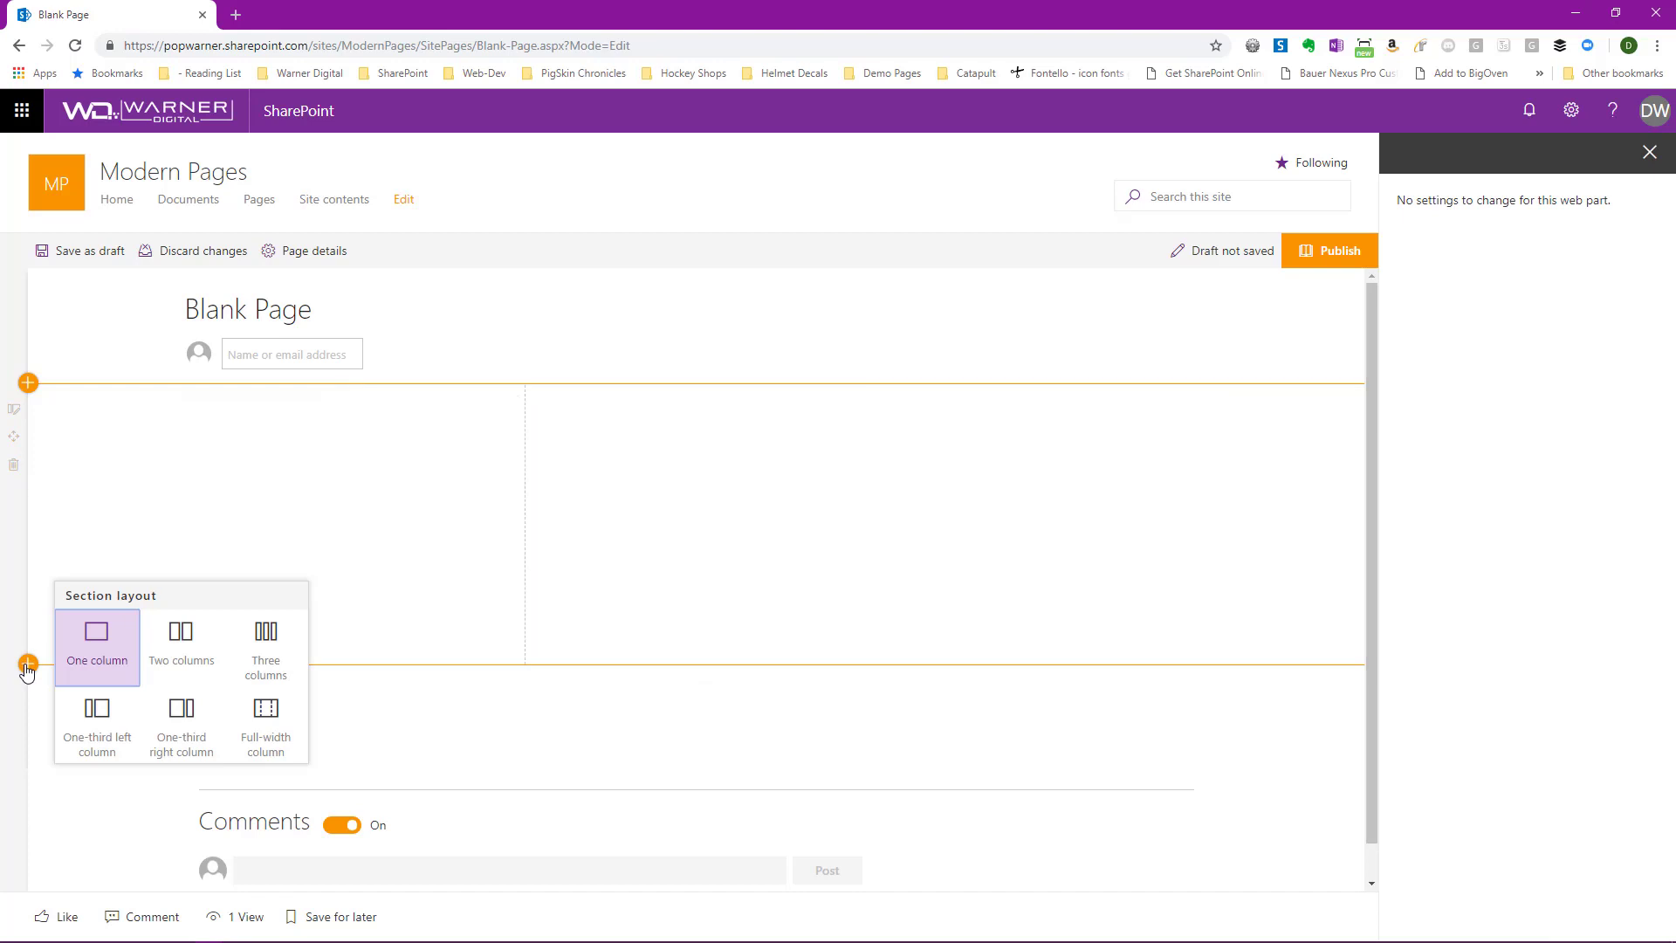
pyautogui.click(260, 667)
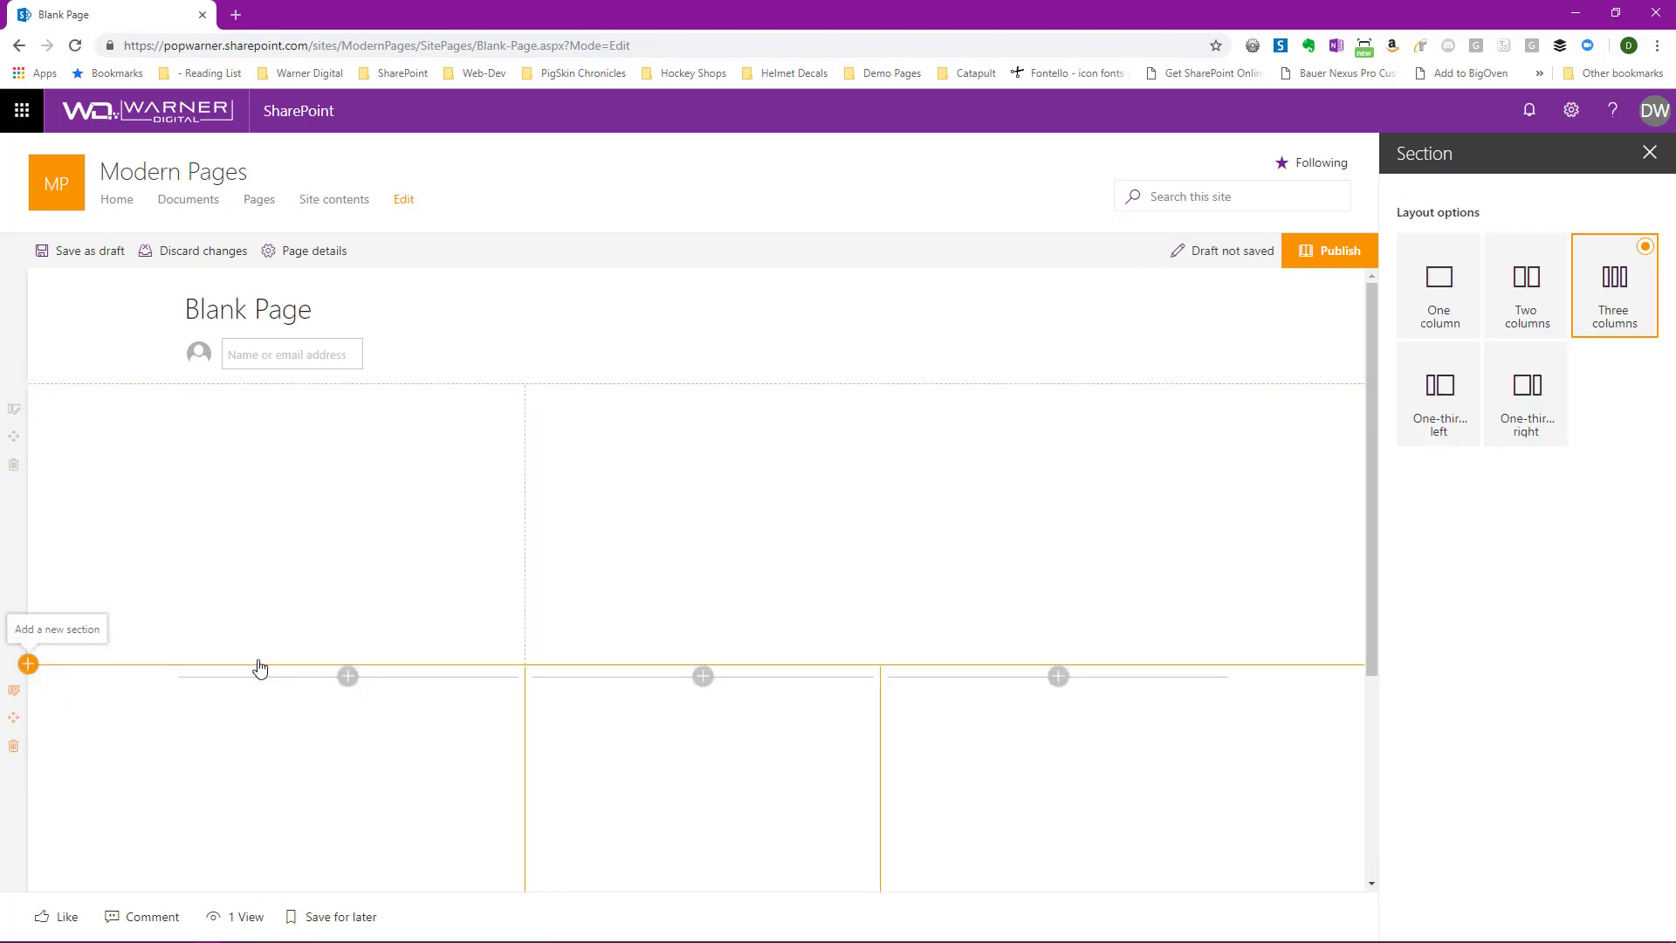
pyautogui.scroll(-1, 819, 617)
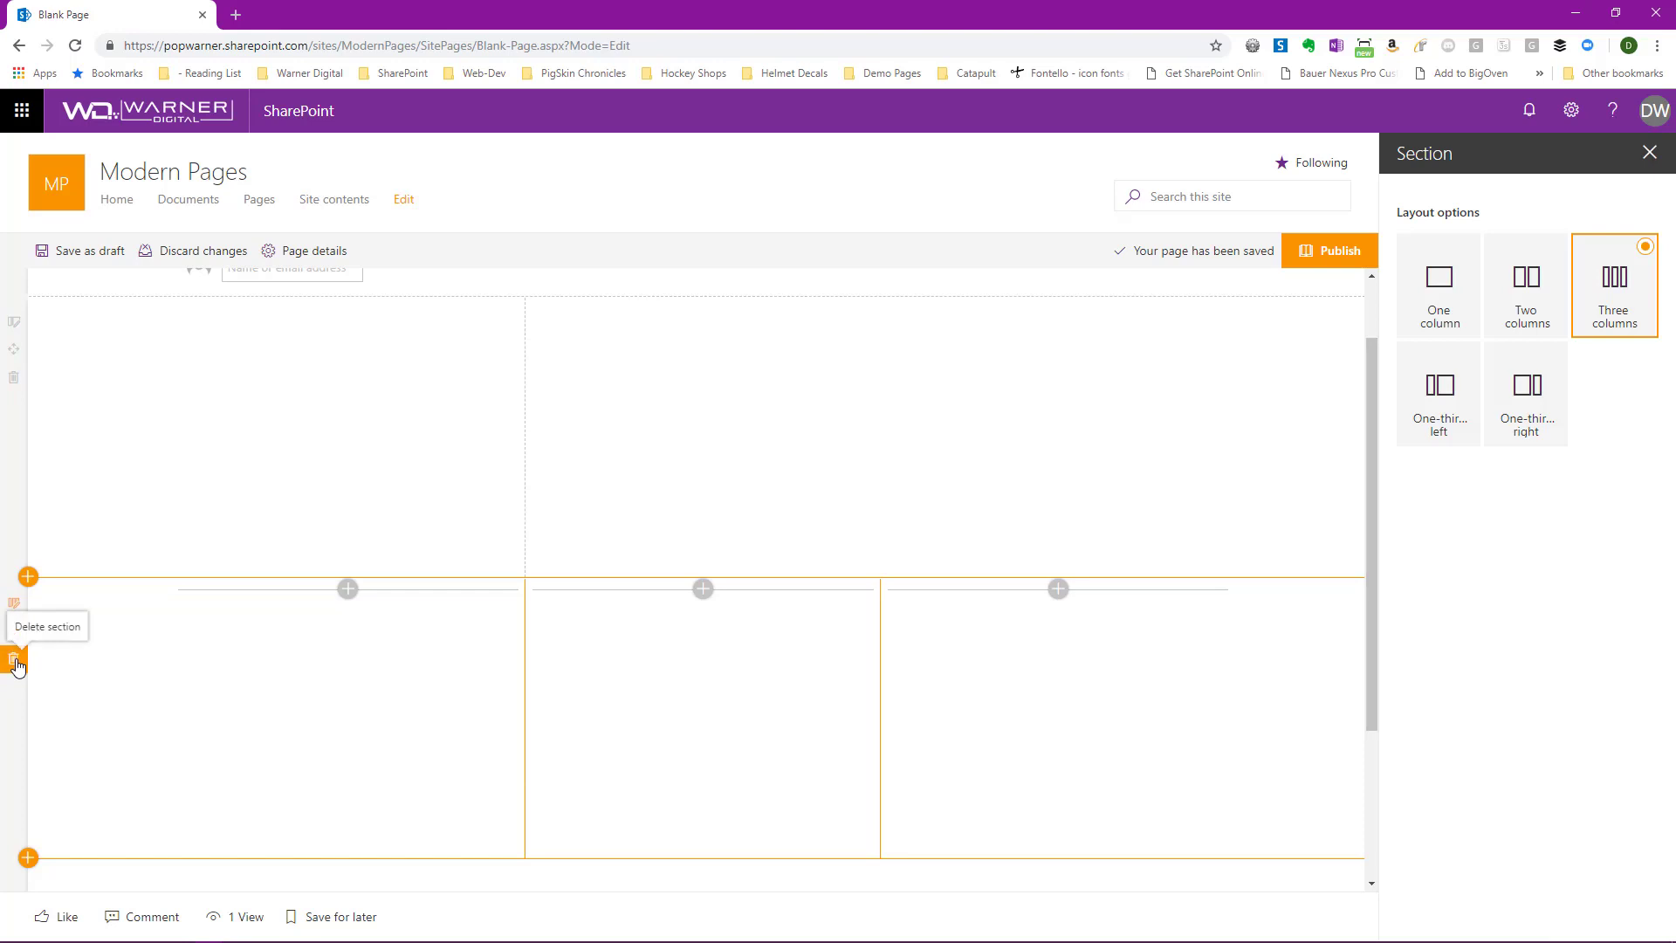
# Step: Delete the lower three-column section, confirming with Yes
pyautogui.click(16, 665)
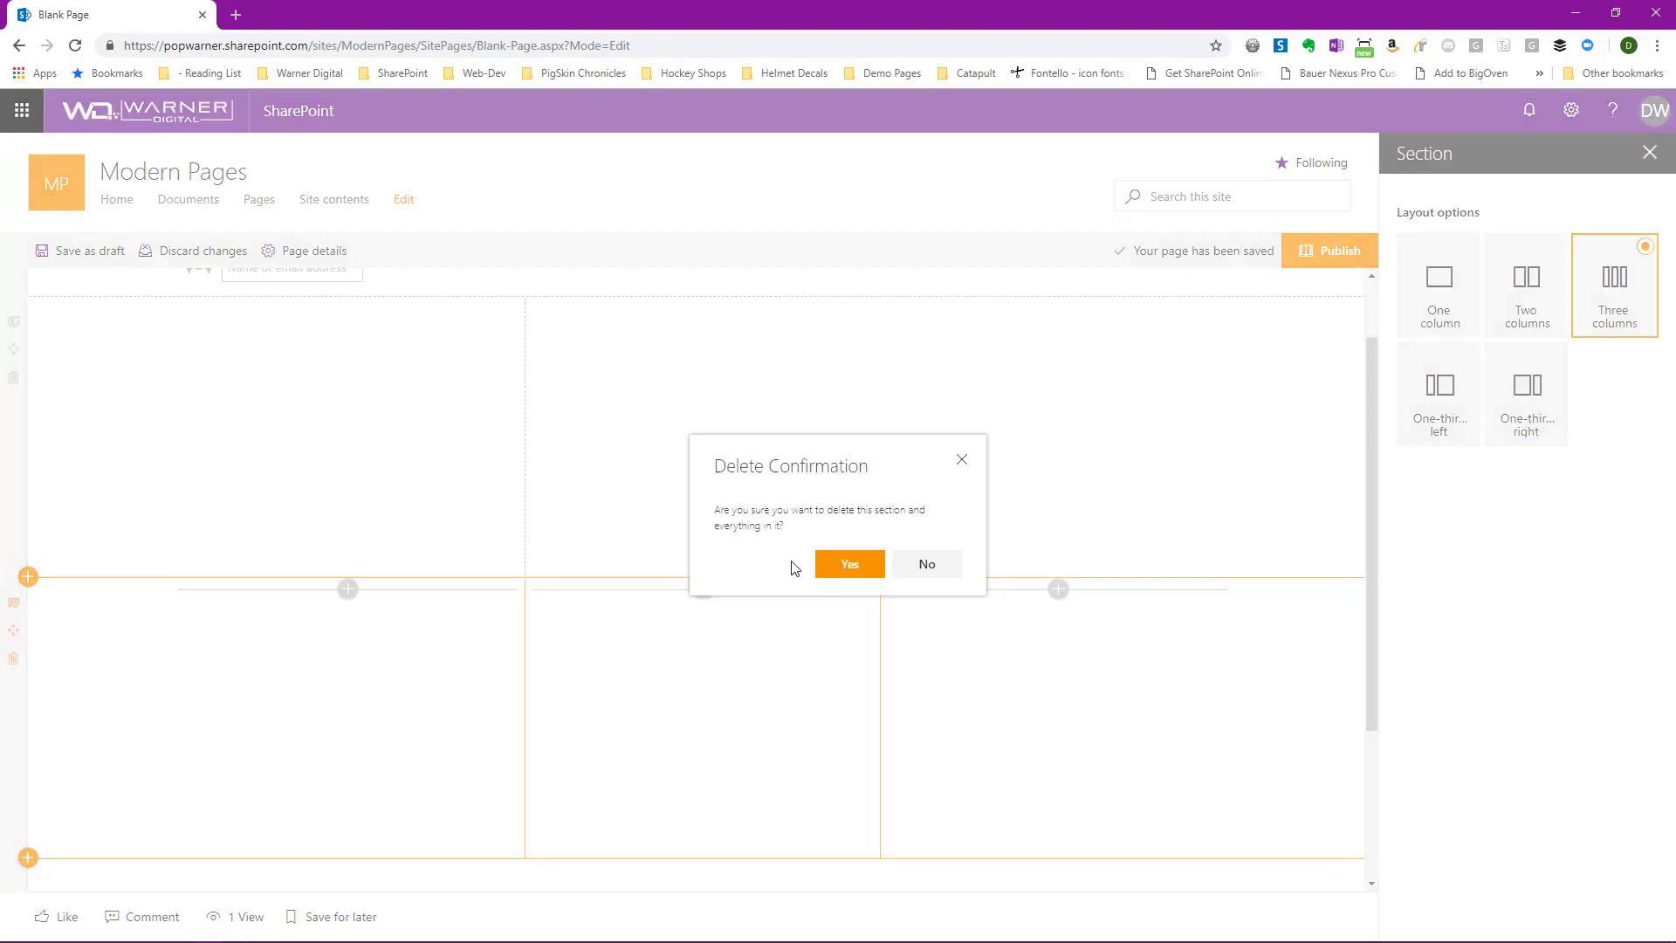
pyautogui.click(849, 565)
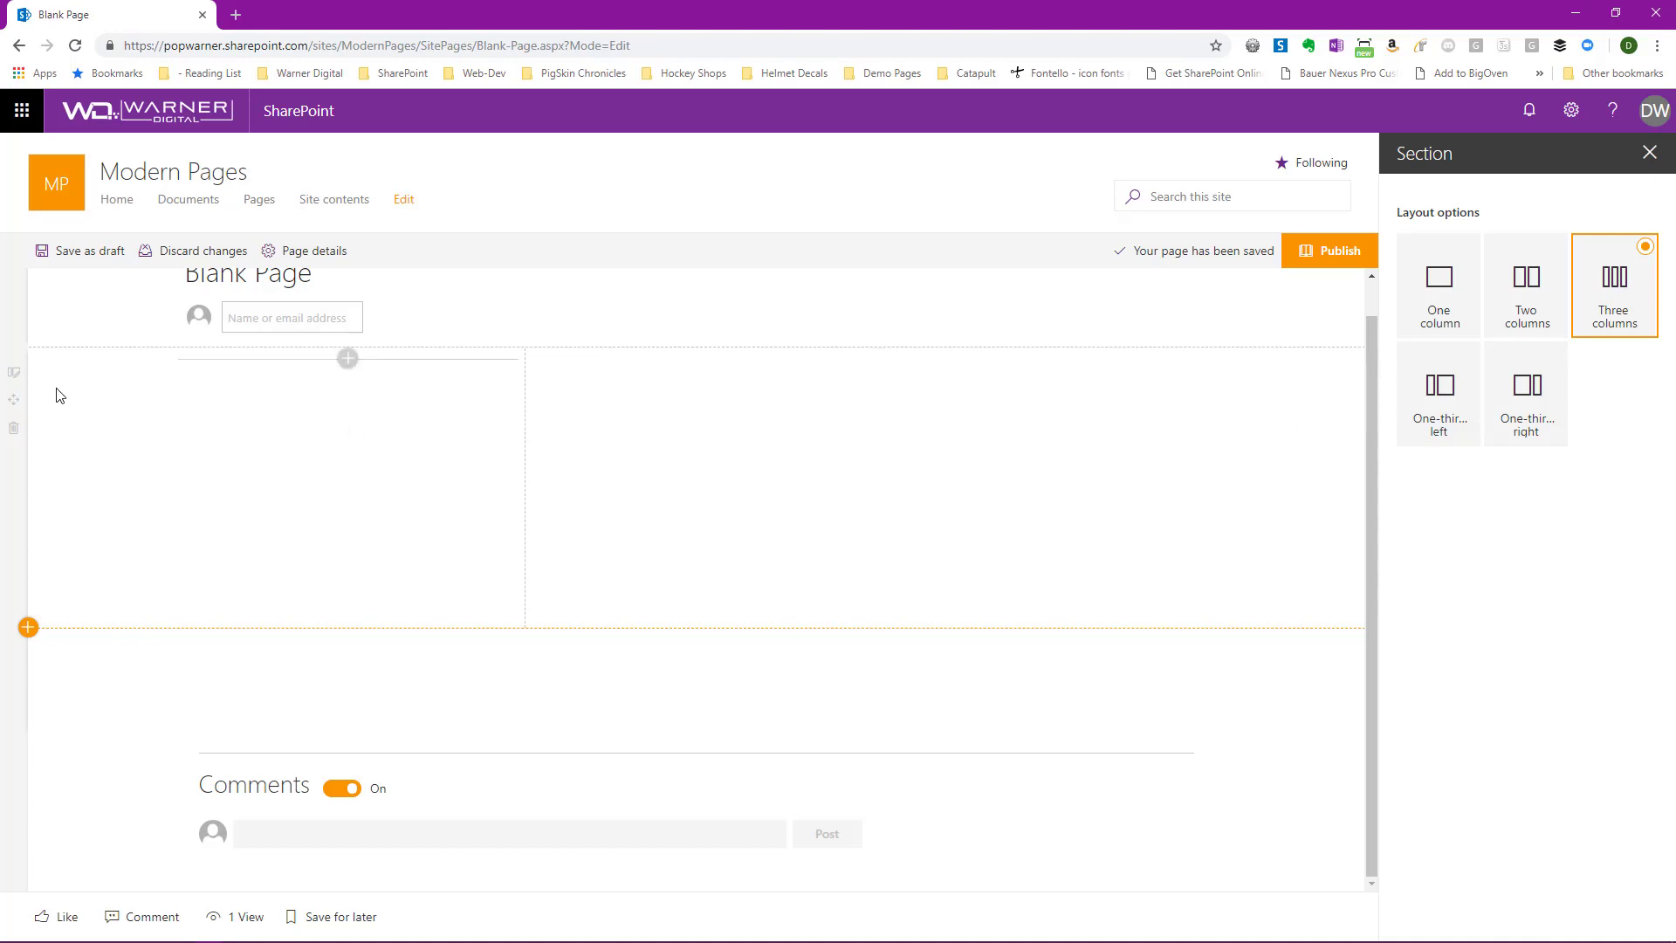
# Step: Change the remaining section's layout from One-third left to Two columns
pyautogui.click(17, 378)
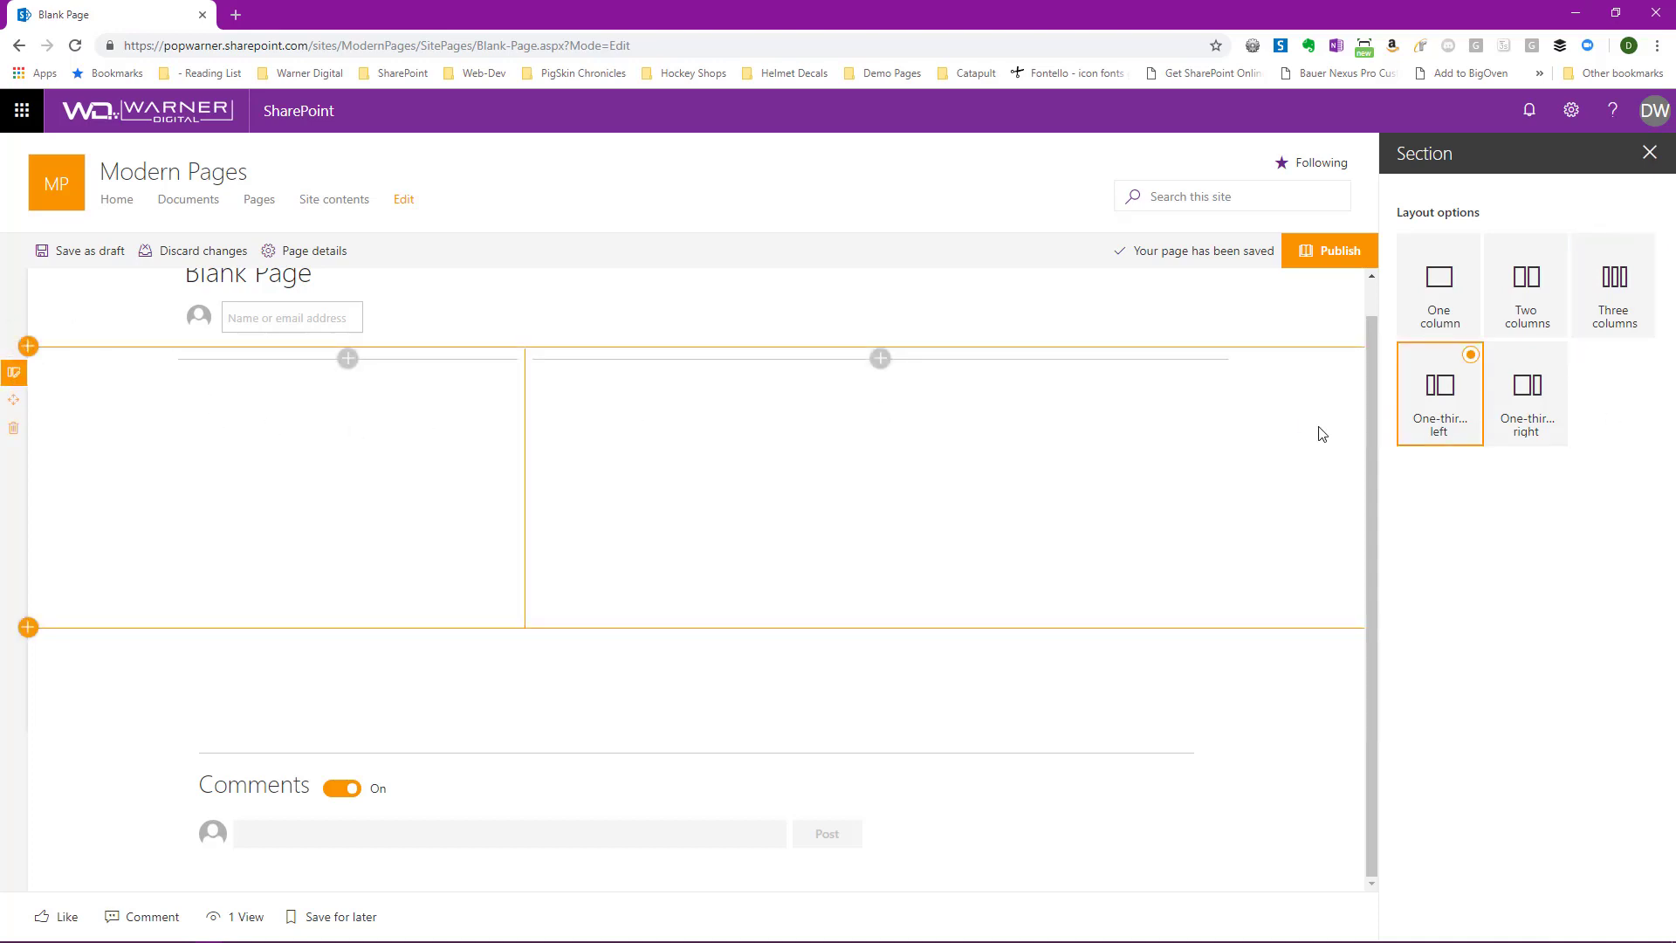
pyautogui.click(1534, 301)
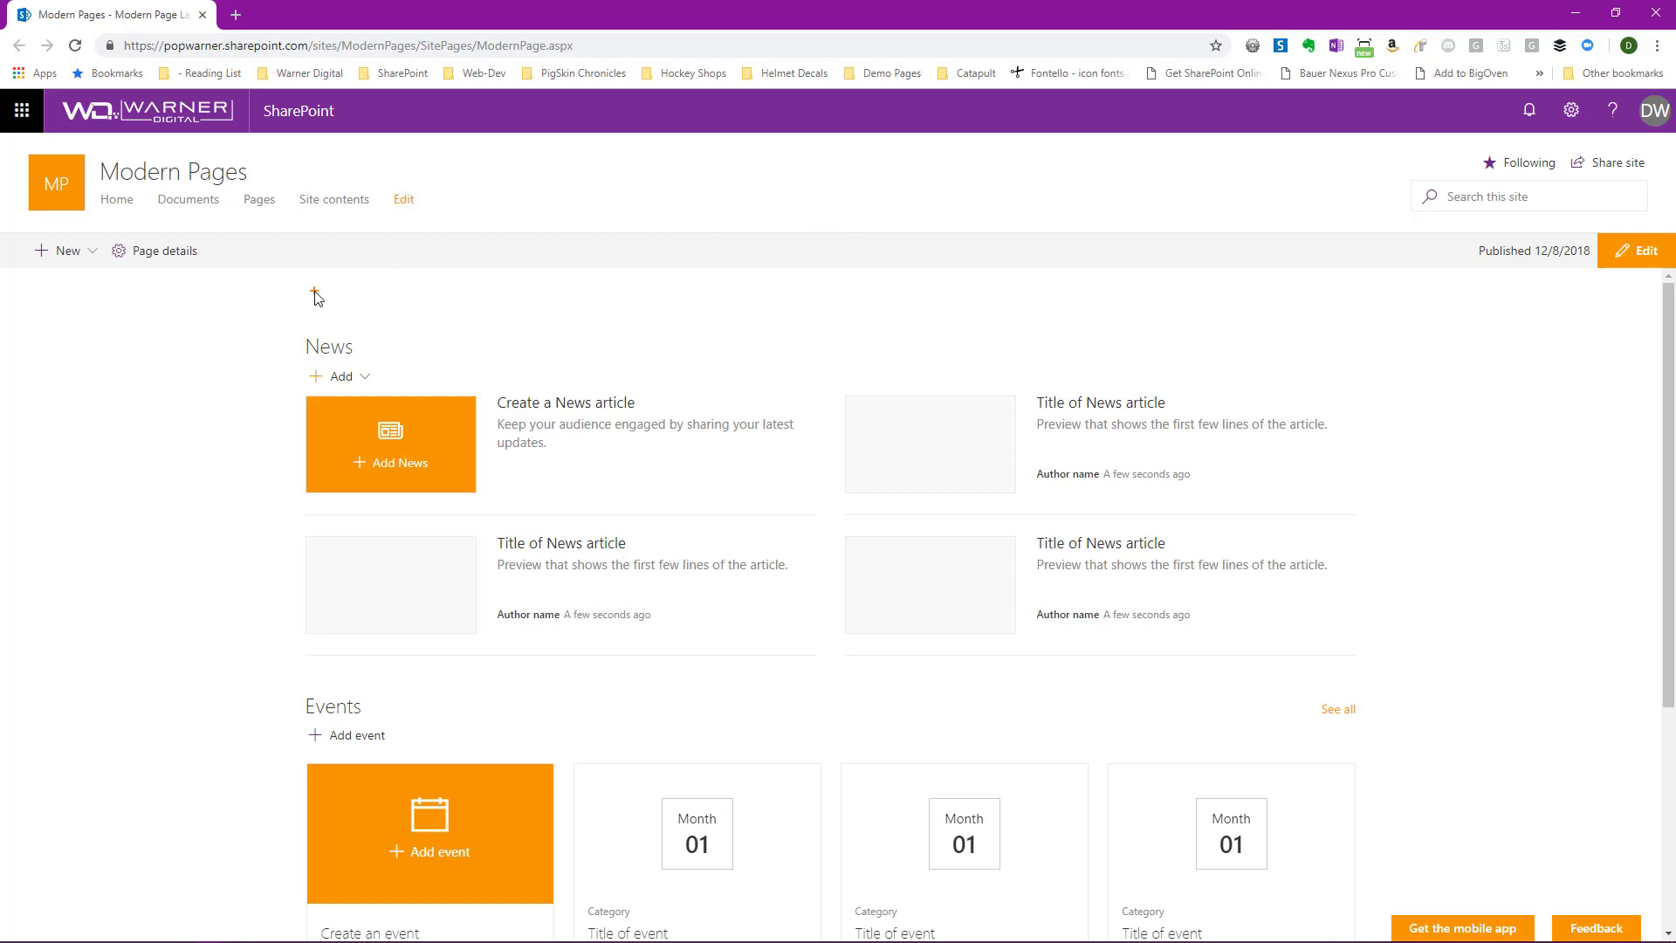
pyautogui.moveTo(289, 287)
pyautogui.mouseDown()
pyautogui.moveTo(550, 495)
pyautogui.moveTo(1109, 677)
pyautogui.mouseUp()
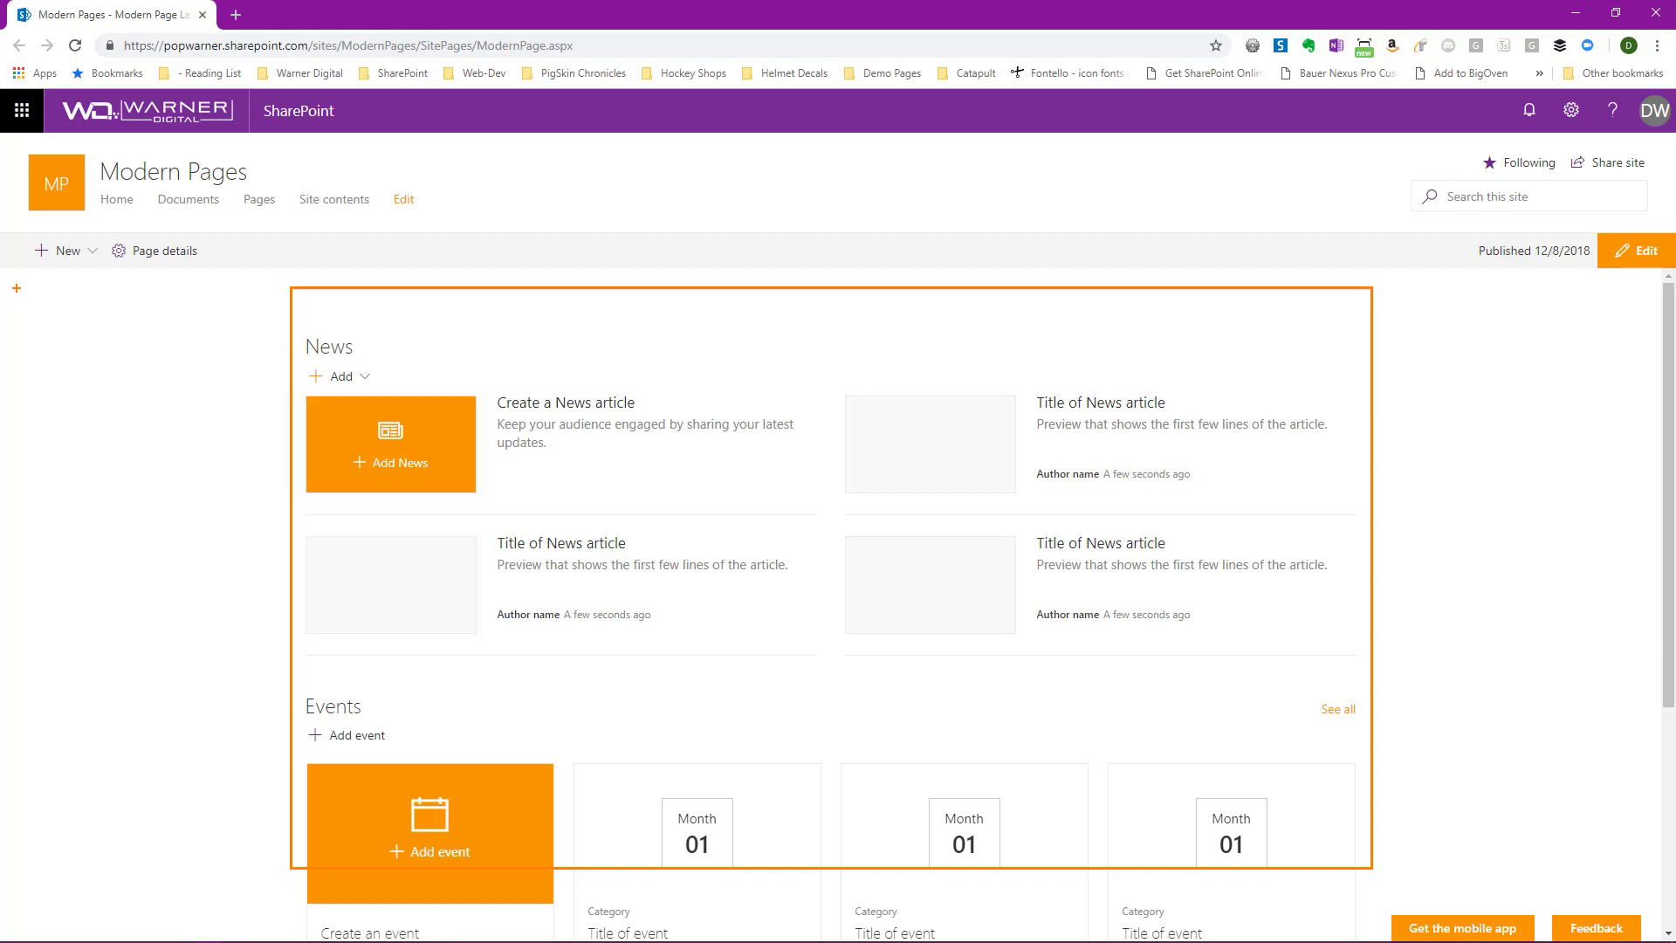
pyautogui.moveTo(15, 288)
pyautogui.mouseDown()
pyautogui.moveTo(207, 495)
pyautogui.moveTo(288, 721)
pyautogui.moveTo(268, 818)
pyautogui.mouseUp()
pyautogui.moveTo(1392, 289)
pyautogui.mouseDown()
pyautogui.moveTo(1470, 396)
pyautogui.moveTo(1661, 881)
pyautogui.mouseUp()
pyautogui.moveTo(52, 320)
pyautogui.mouseDown()
pyautogui.moveTo(175, 560)
pyautogui.moveTo(197, 697)
pyautogui.mouseUp()
pyautogui.moveTo(207, 342); pyautogui.dragTo(106, 723)
pyautogui.moveTo(1429, 338)
pyautogui.mouseDown()
pyautogui.moveTo(1616, 703)
pyautogui.moveTo(1633, 797)
pyautogui.mouseUp()
pyautogui.moveTo(1611, 354)
pyautogui.mouseDown()
pyautogui.moveTo(1474, 638)
pyautogui.moveTo(1434, 808)
pyautogui.mouseUp()
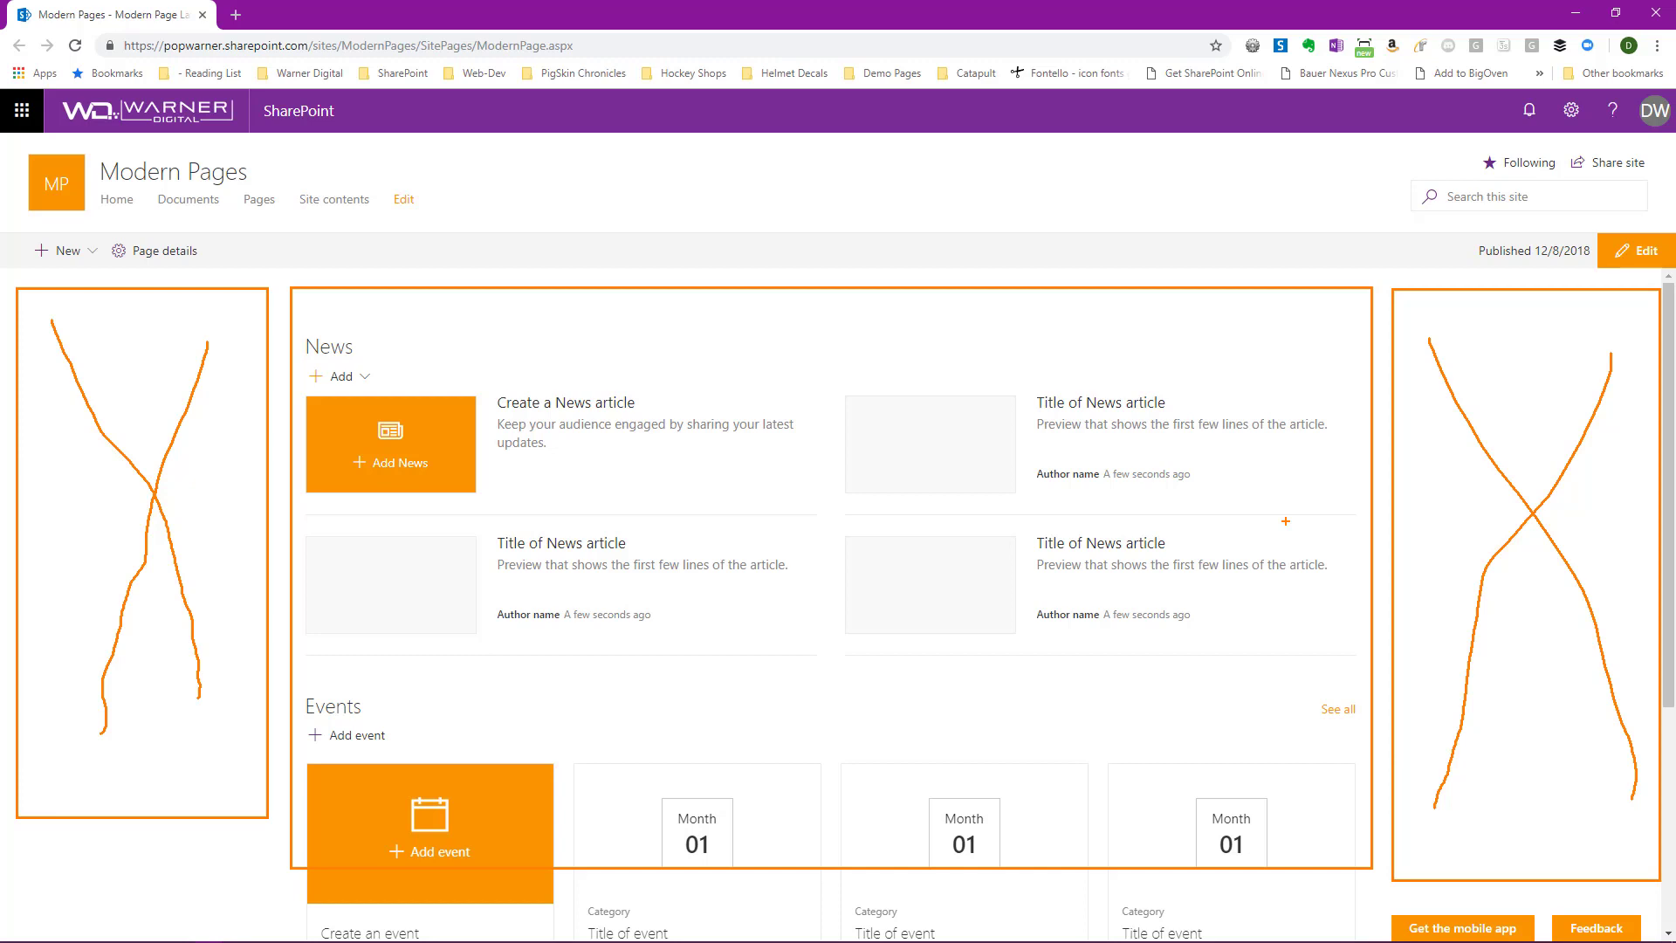
pyautogui.press('Escape')
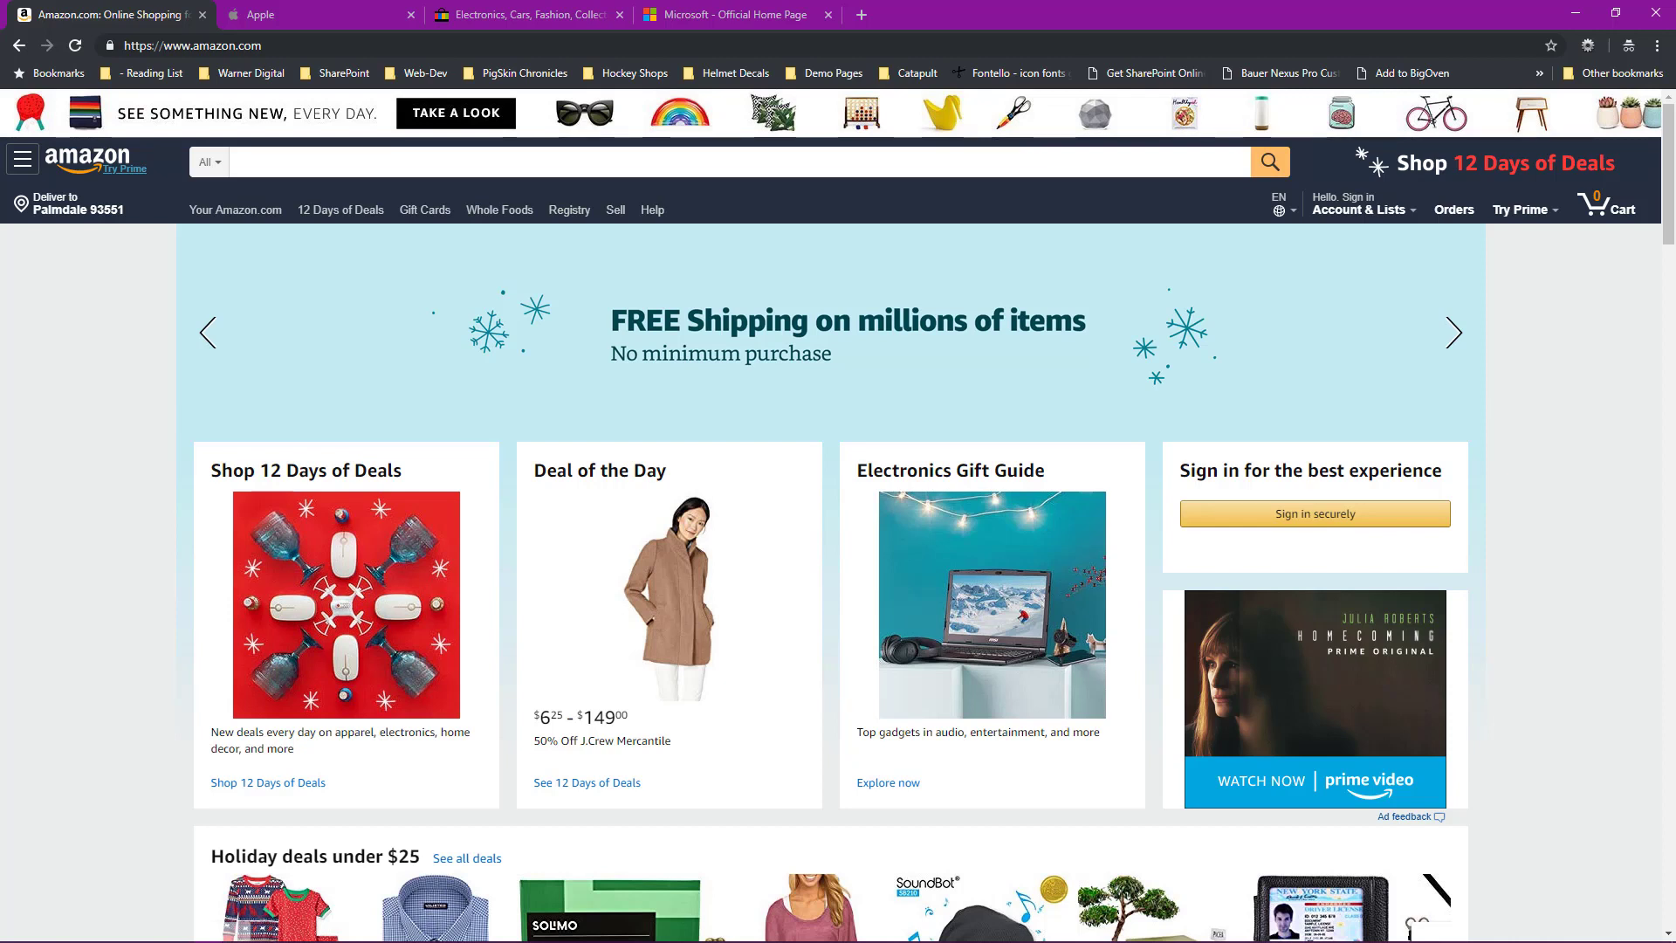
# Step: Cycle with Ctrl+Tab from the Amazon tab through Apple and eBay to Microsoft
pyautogui.hotkey('ctrl', 'Tab')
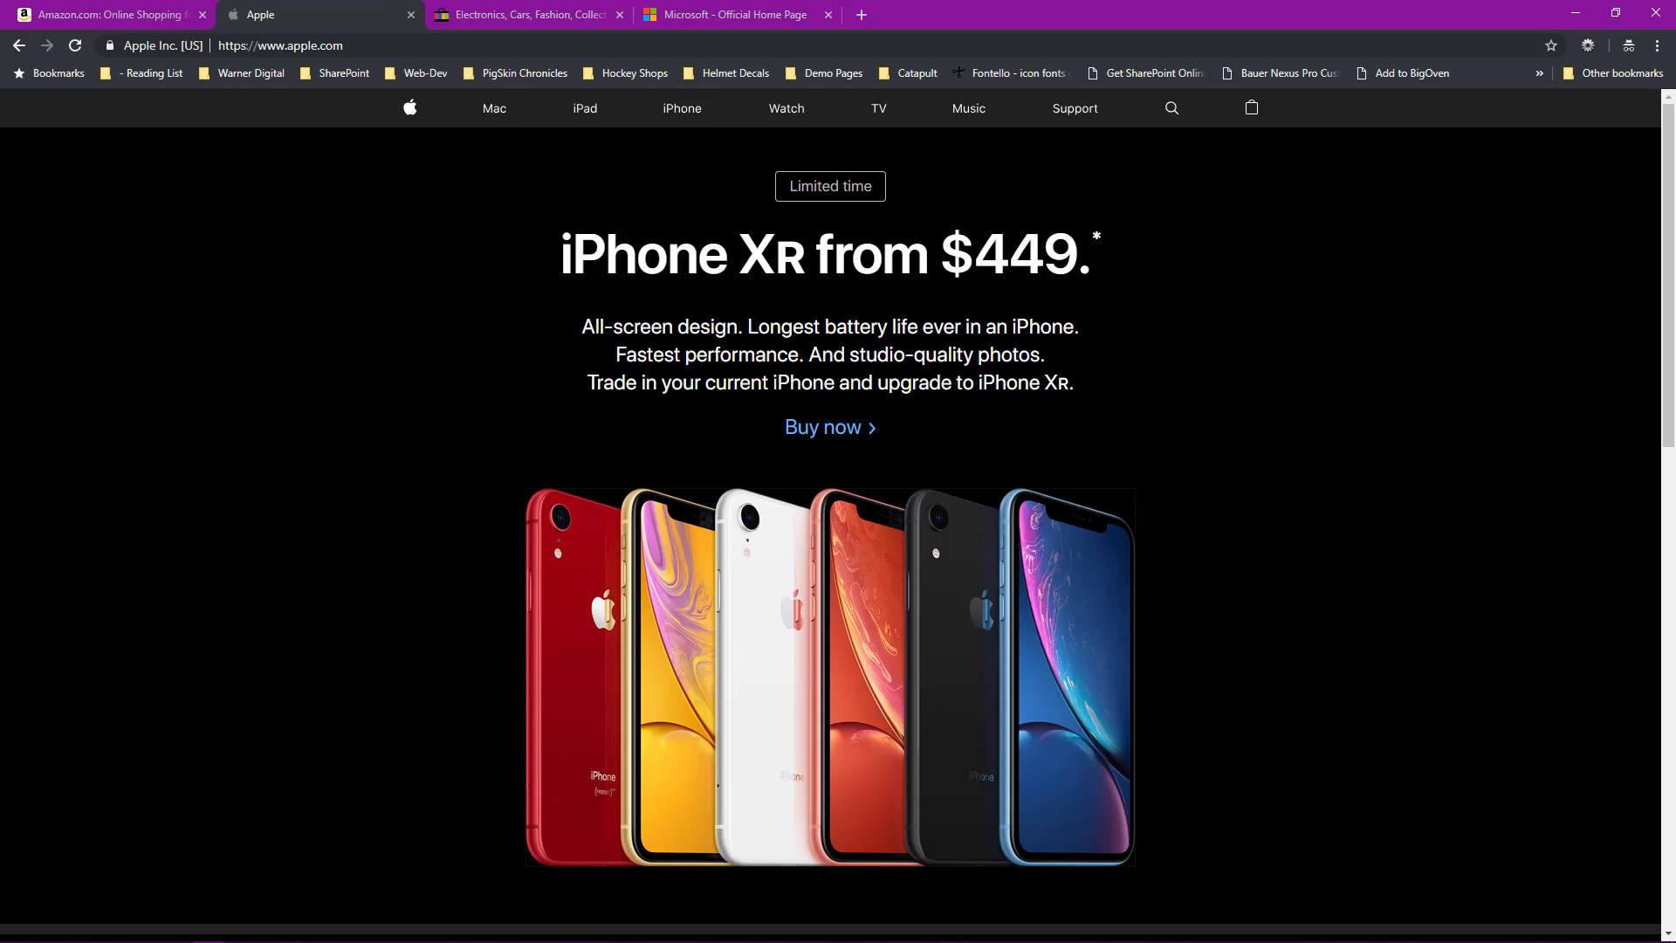
pyautogui.hotkey('ctrl', 'Tab')
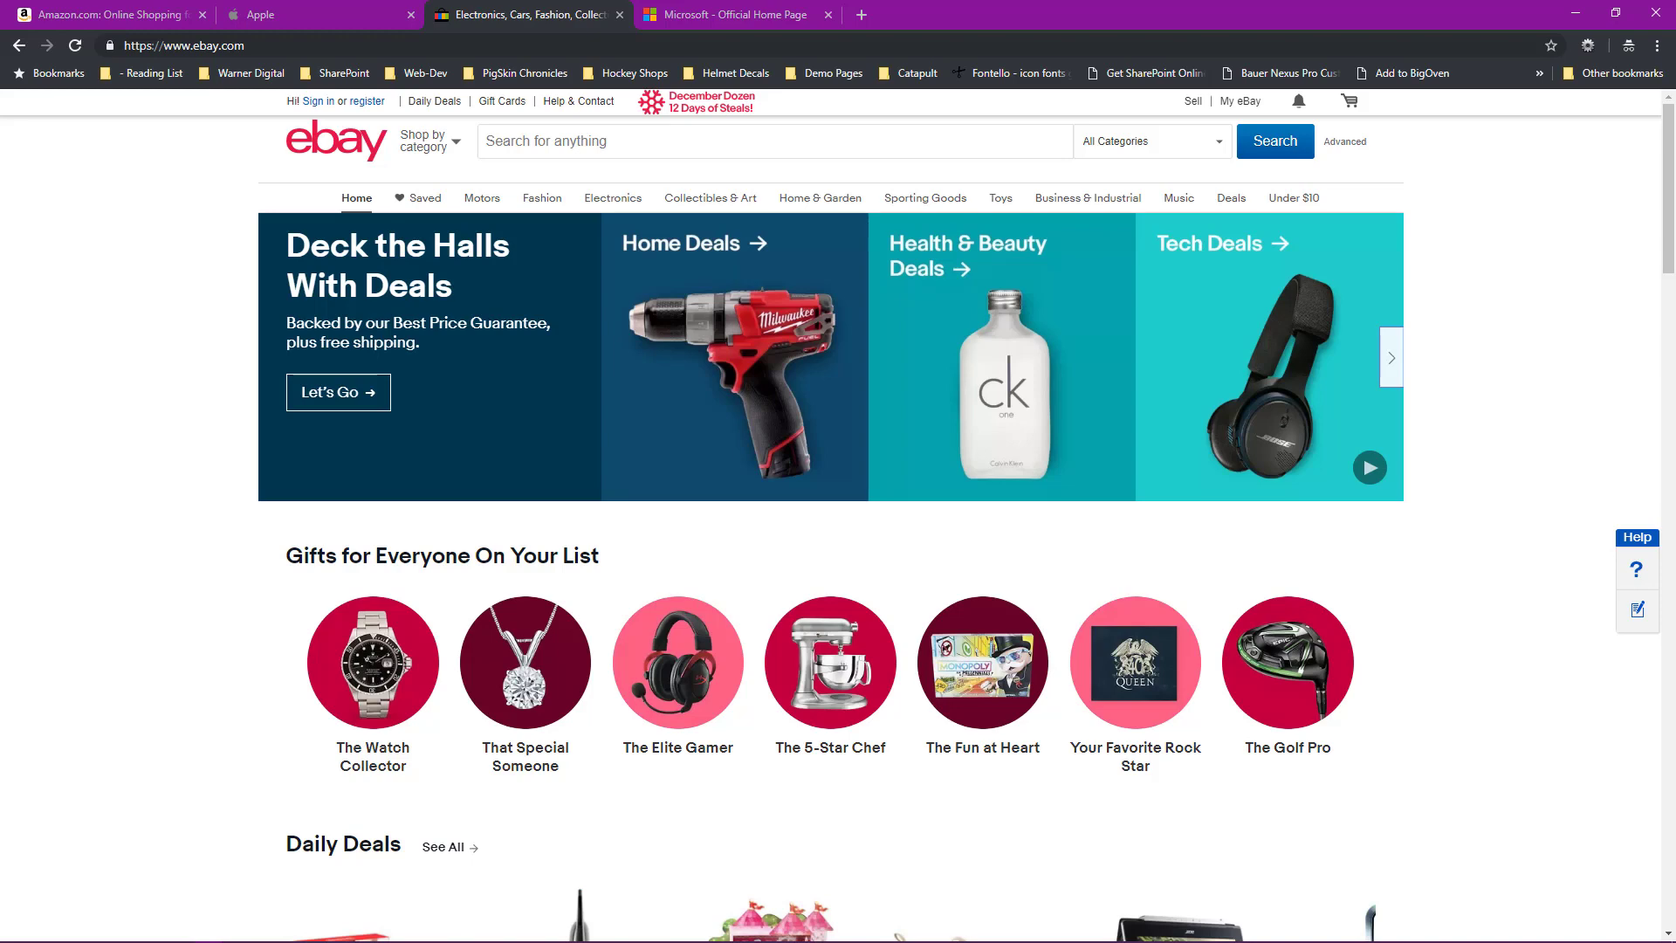
pyautogui.hotkey('ctrl', 'Tab')
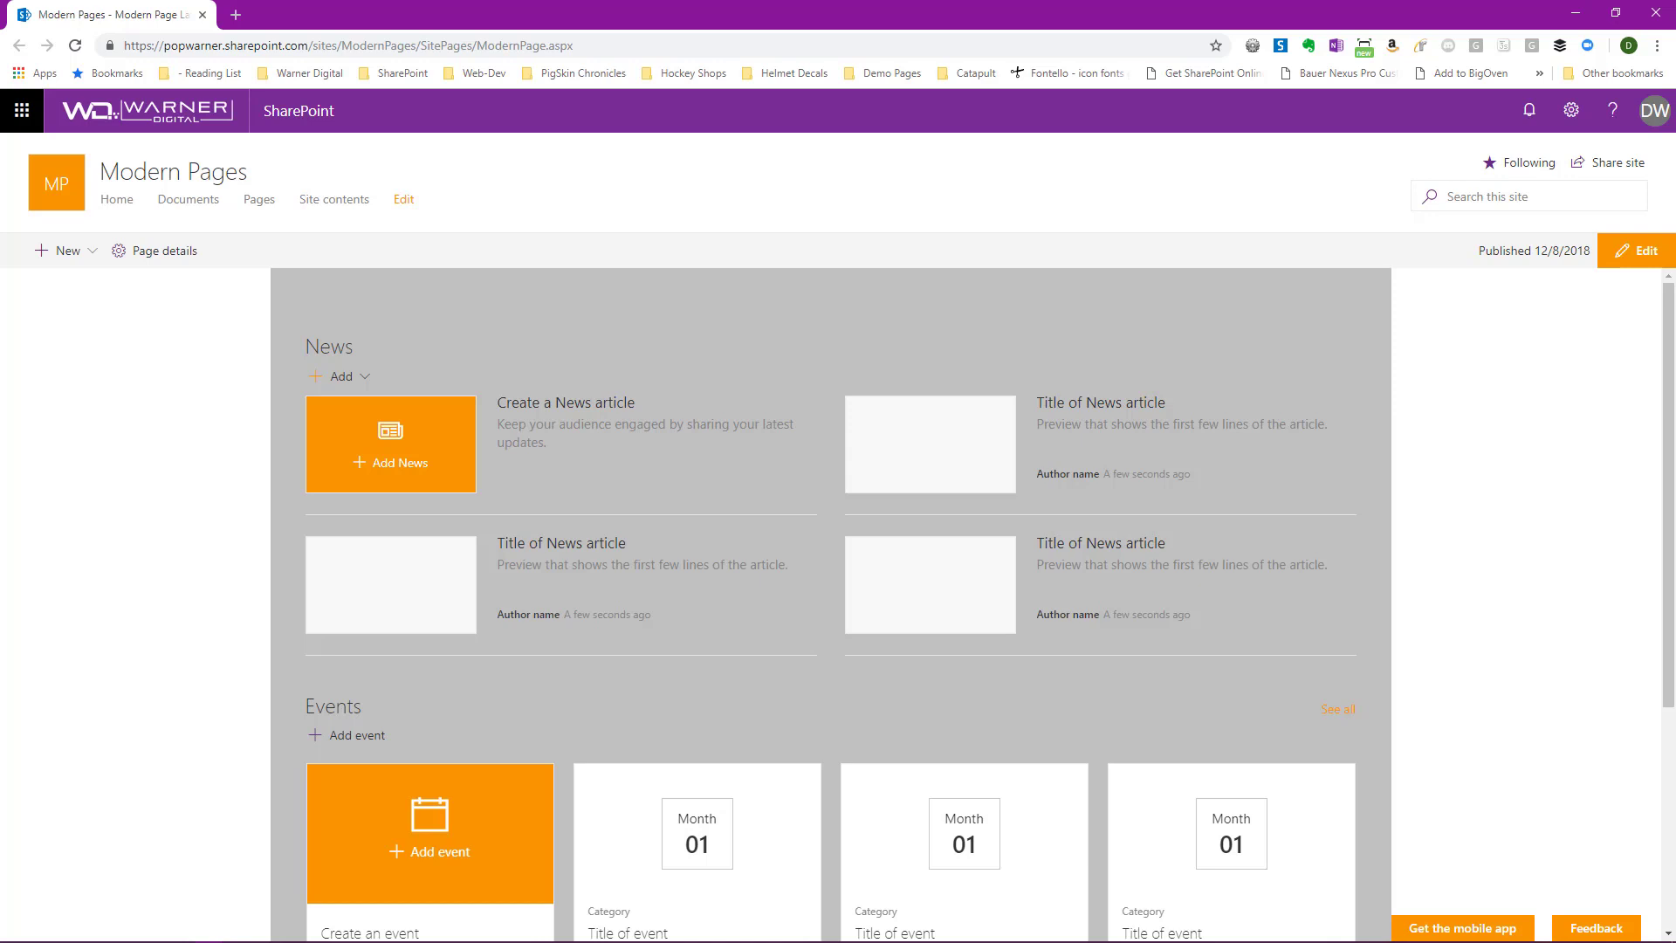
# Step: Open DevTools with F12, enable device emulation, and drag the viewport's right edge
pyautogui.press('F12')
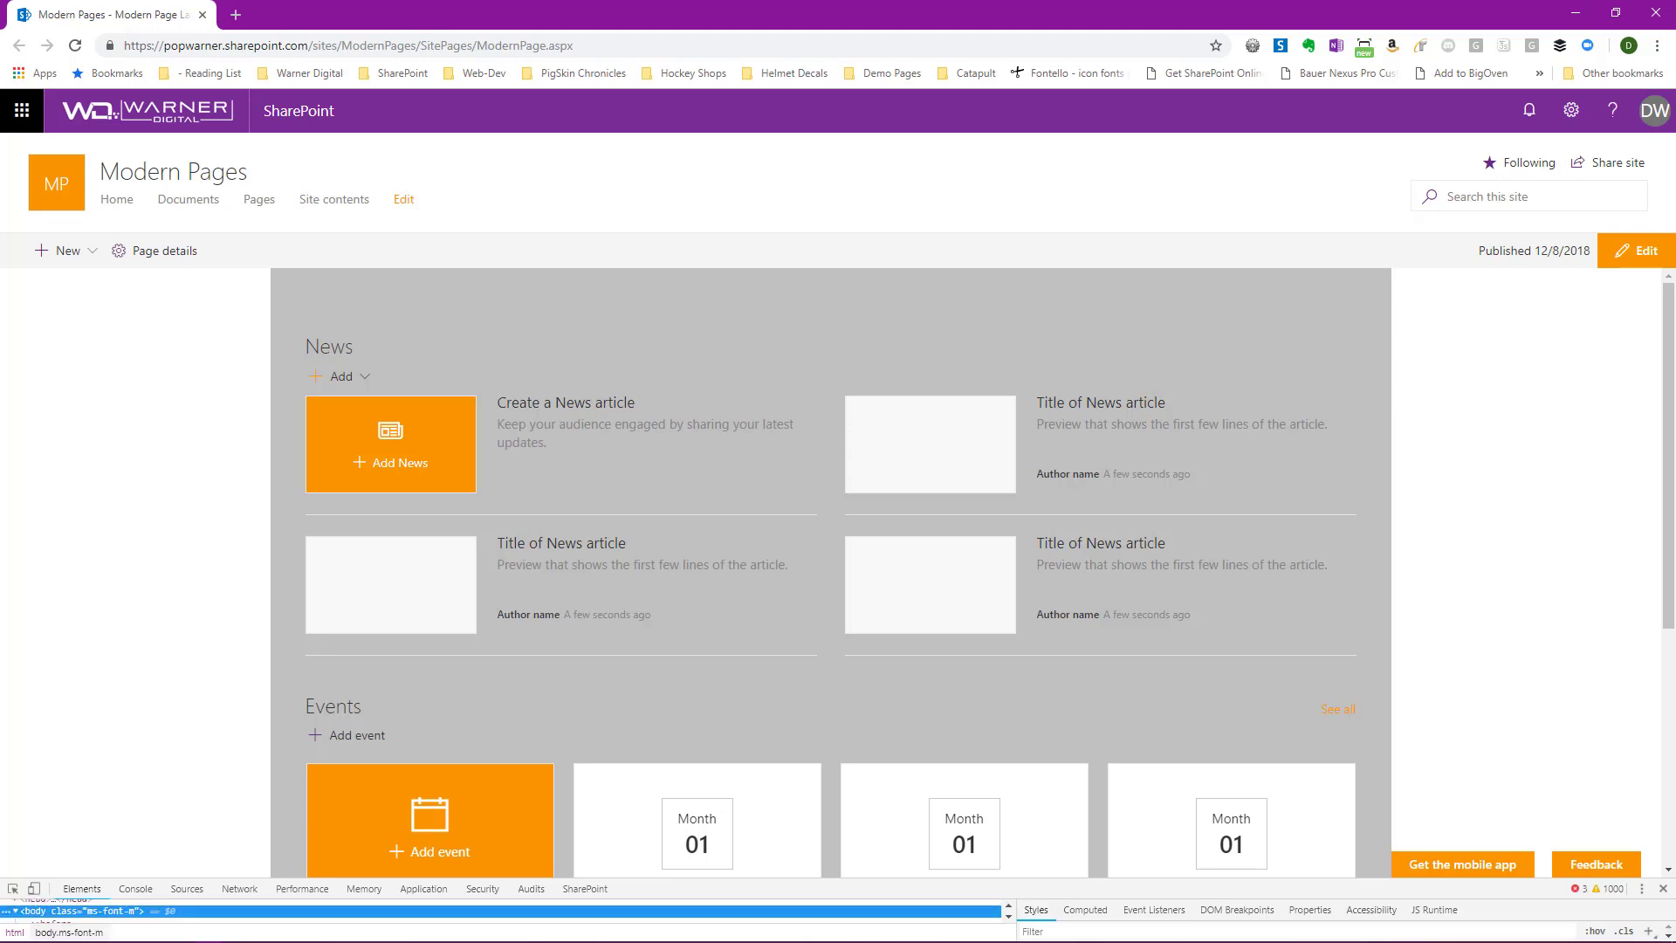
pyautogui.click(40, 892)
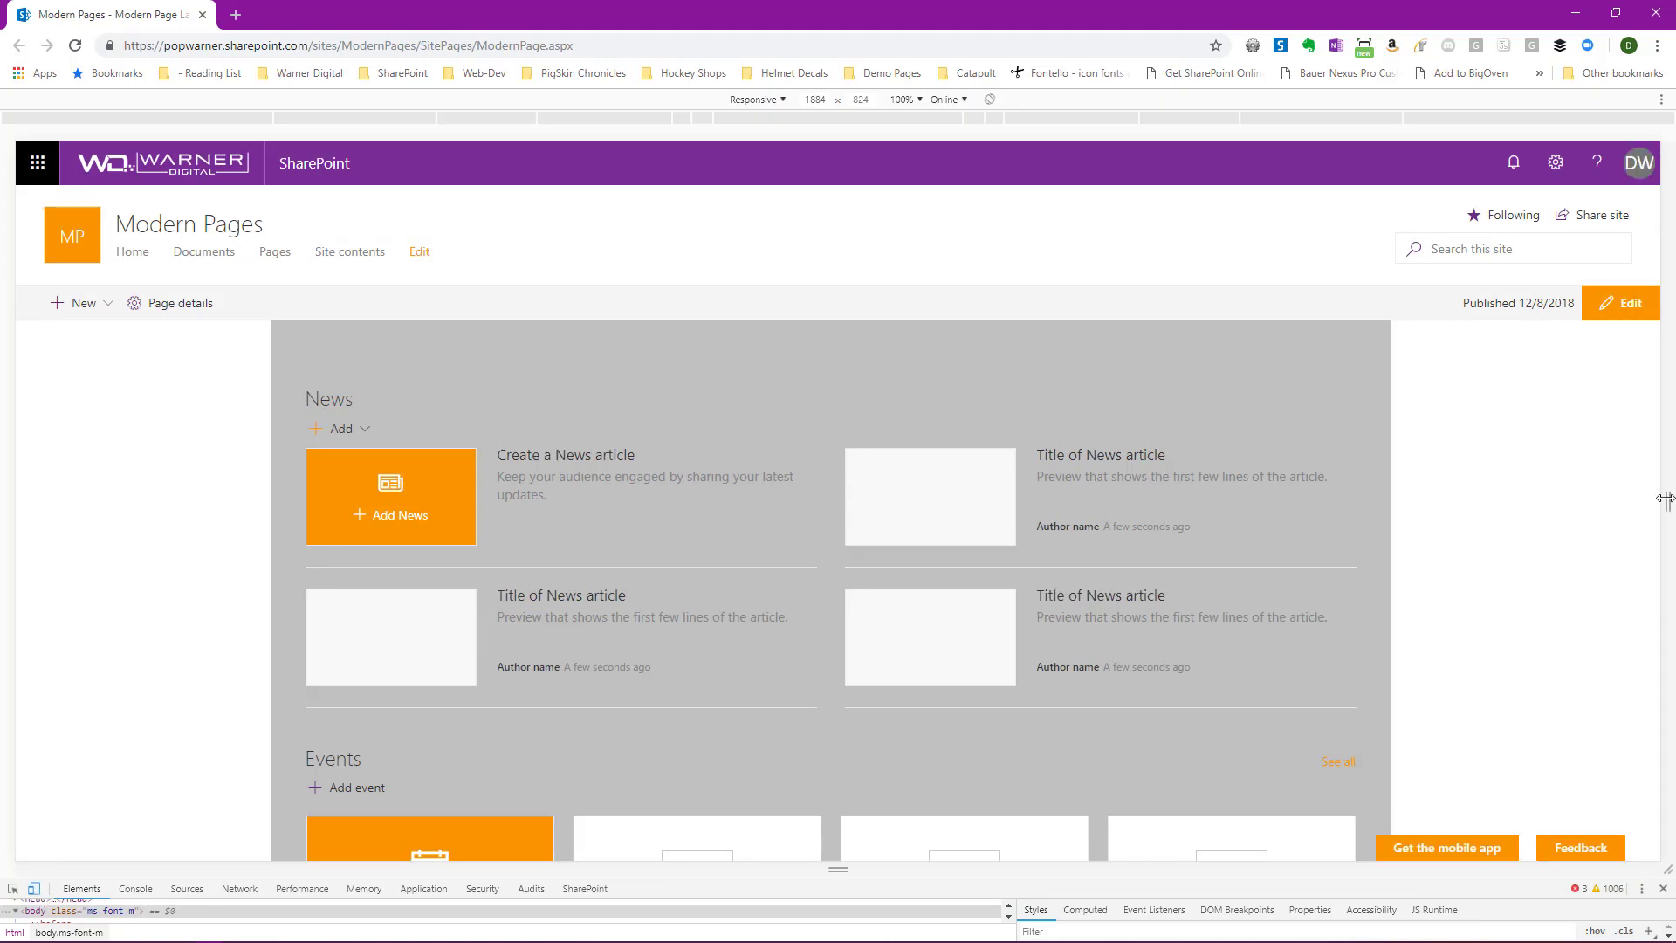
pyautogui.moveTo(1667, 502)
pyautogui.mouseDown()
pyautogui.moveTo(1530, 494)
pyautogui.moveTo(1669, 500)
pyautogui.mouseUp()
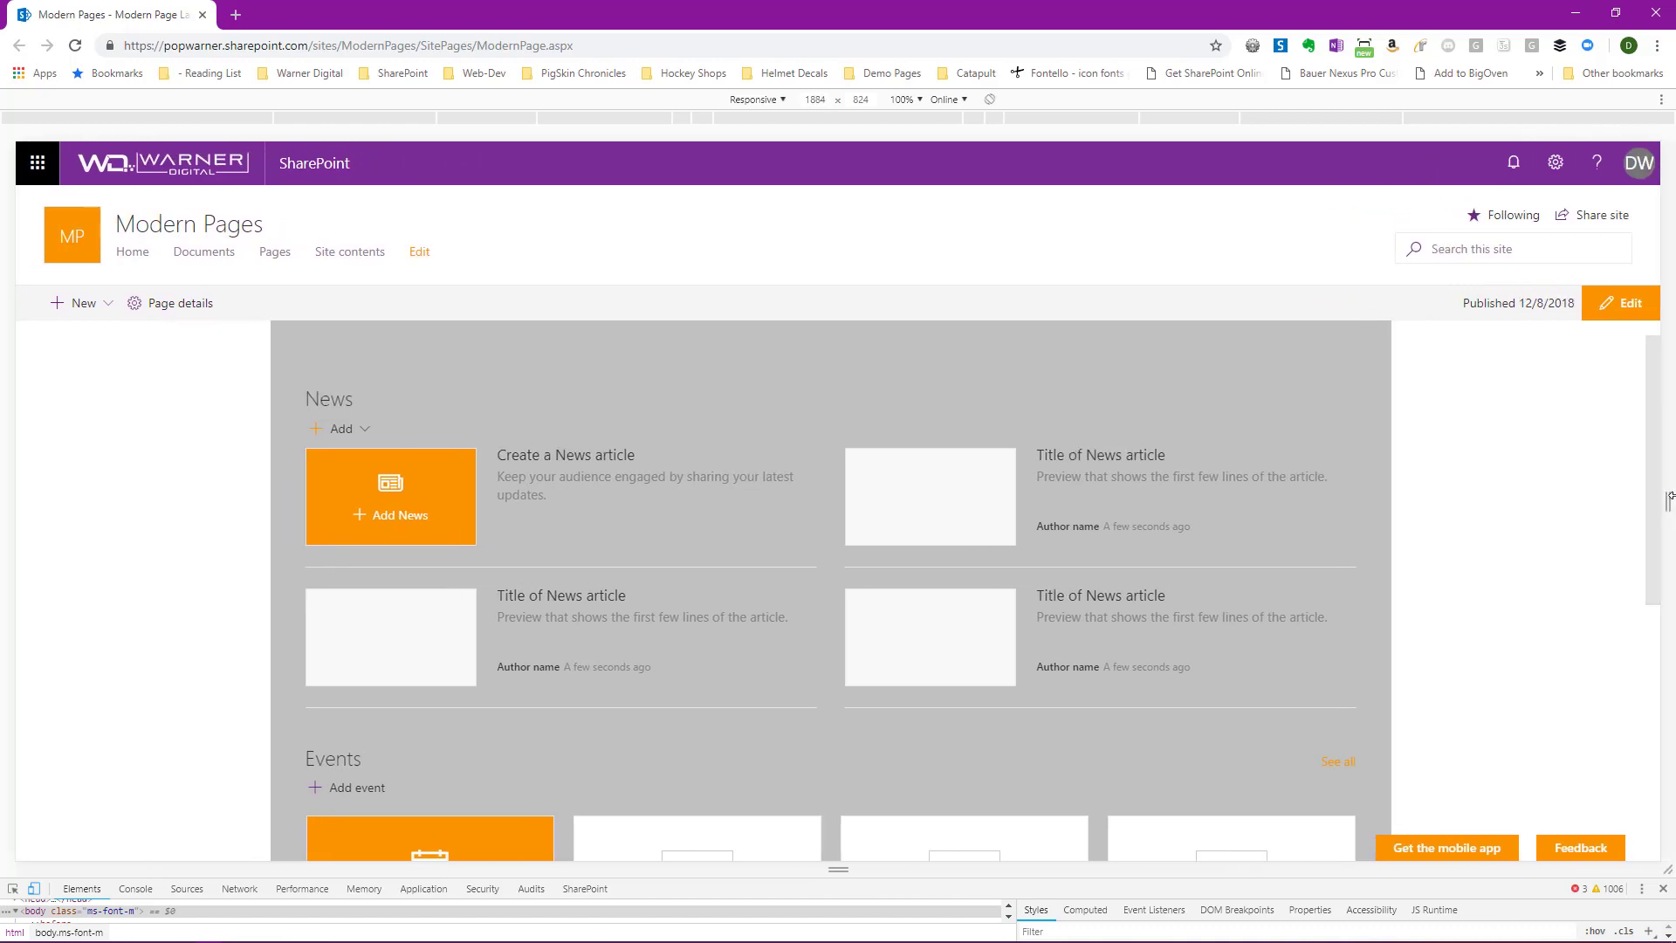
# Step: Set the emulated viewport width to 1366 px, then reselect the width value
pyautogui.doubleClick(817, 101)
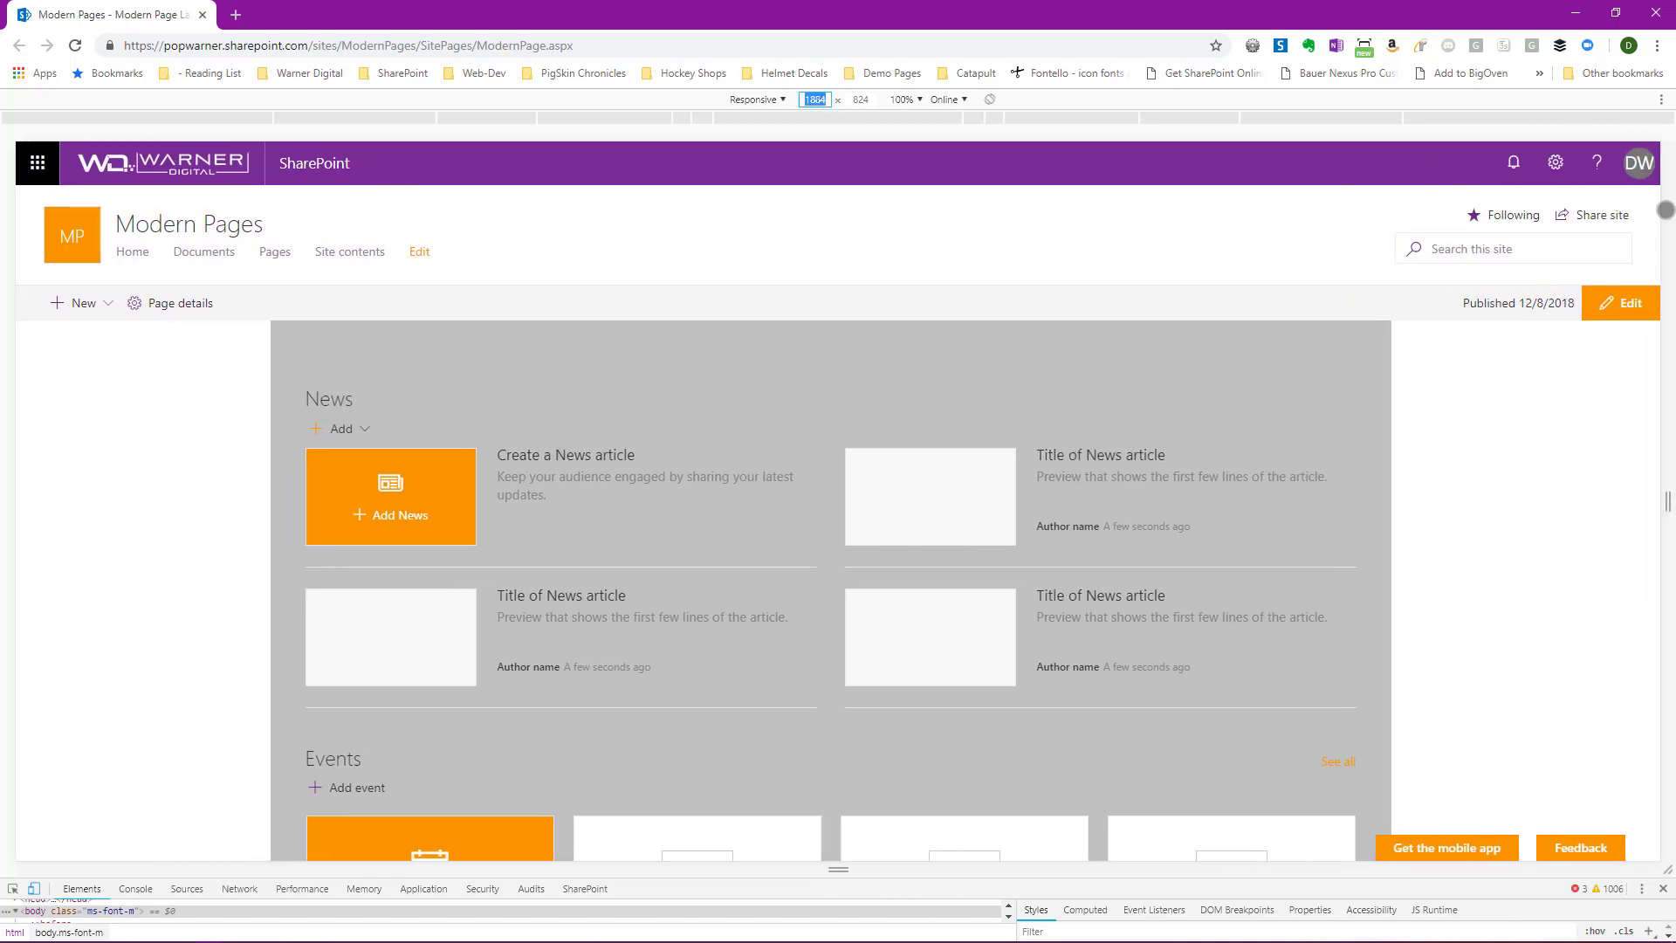
pyautogui.write('1366')
pyautogui.press('Return')
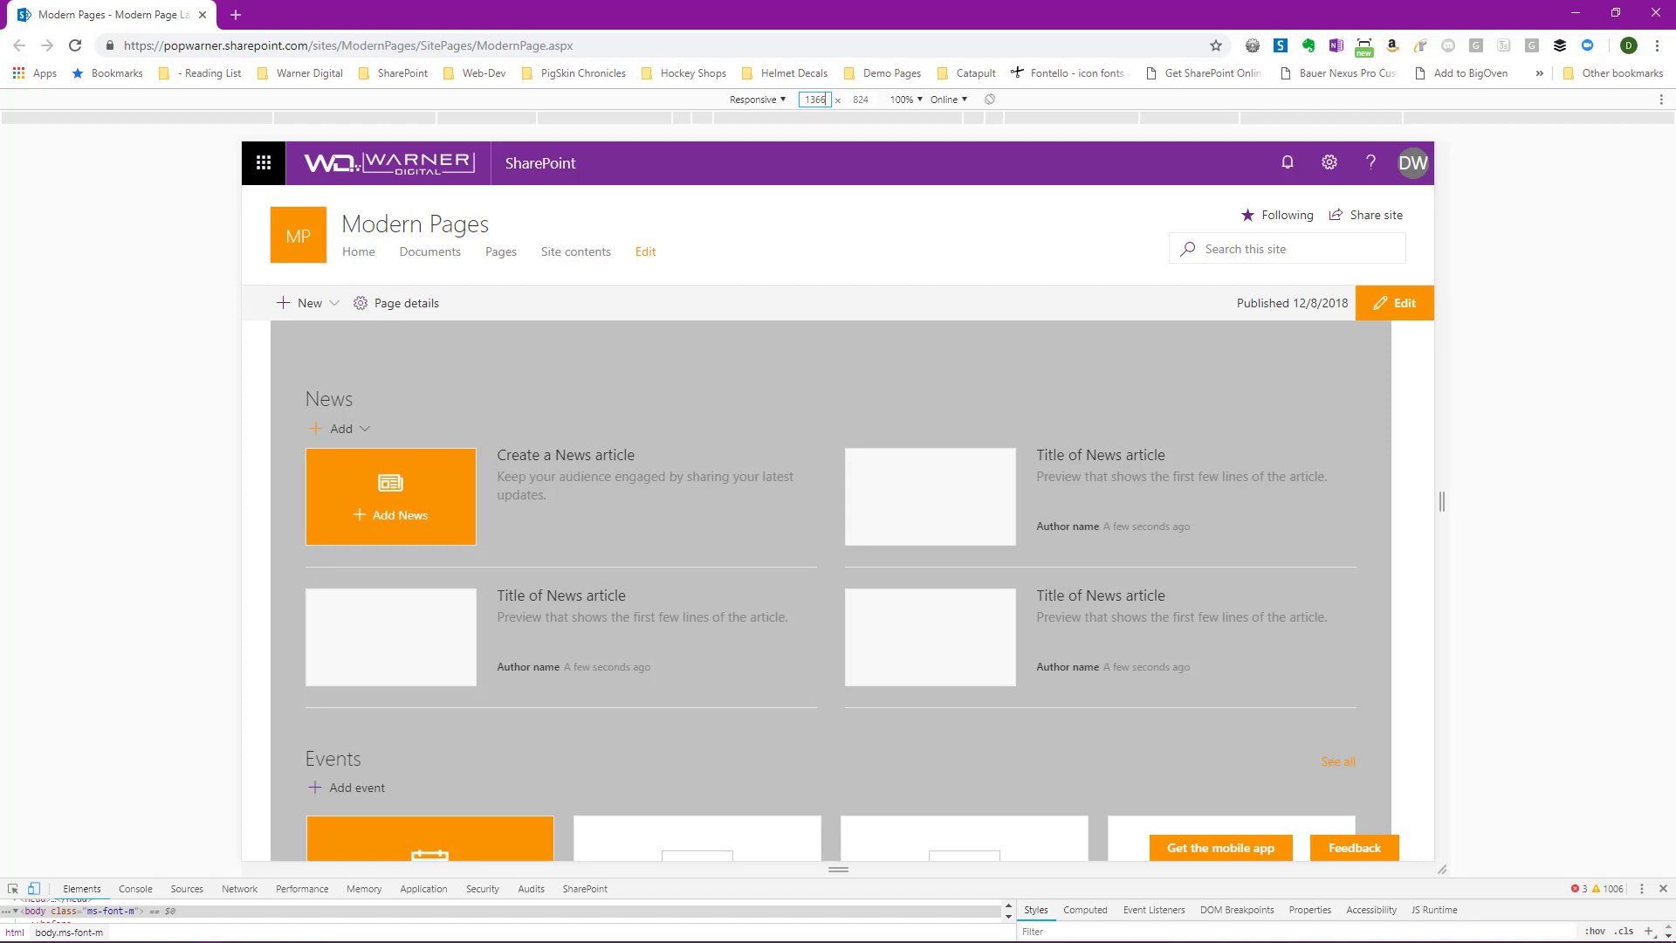
pyautogui.hotkey('ctrl', 'a')
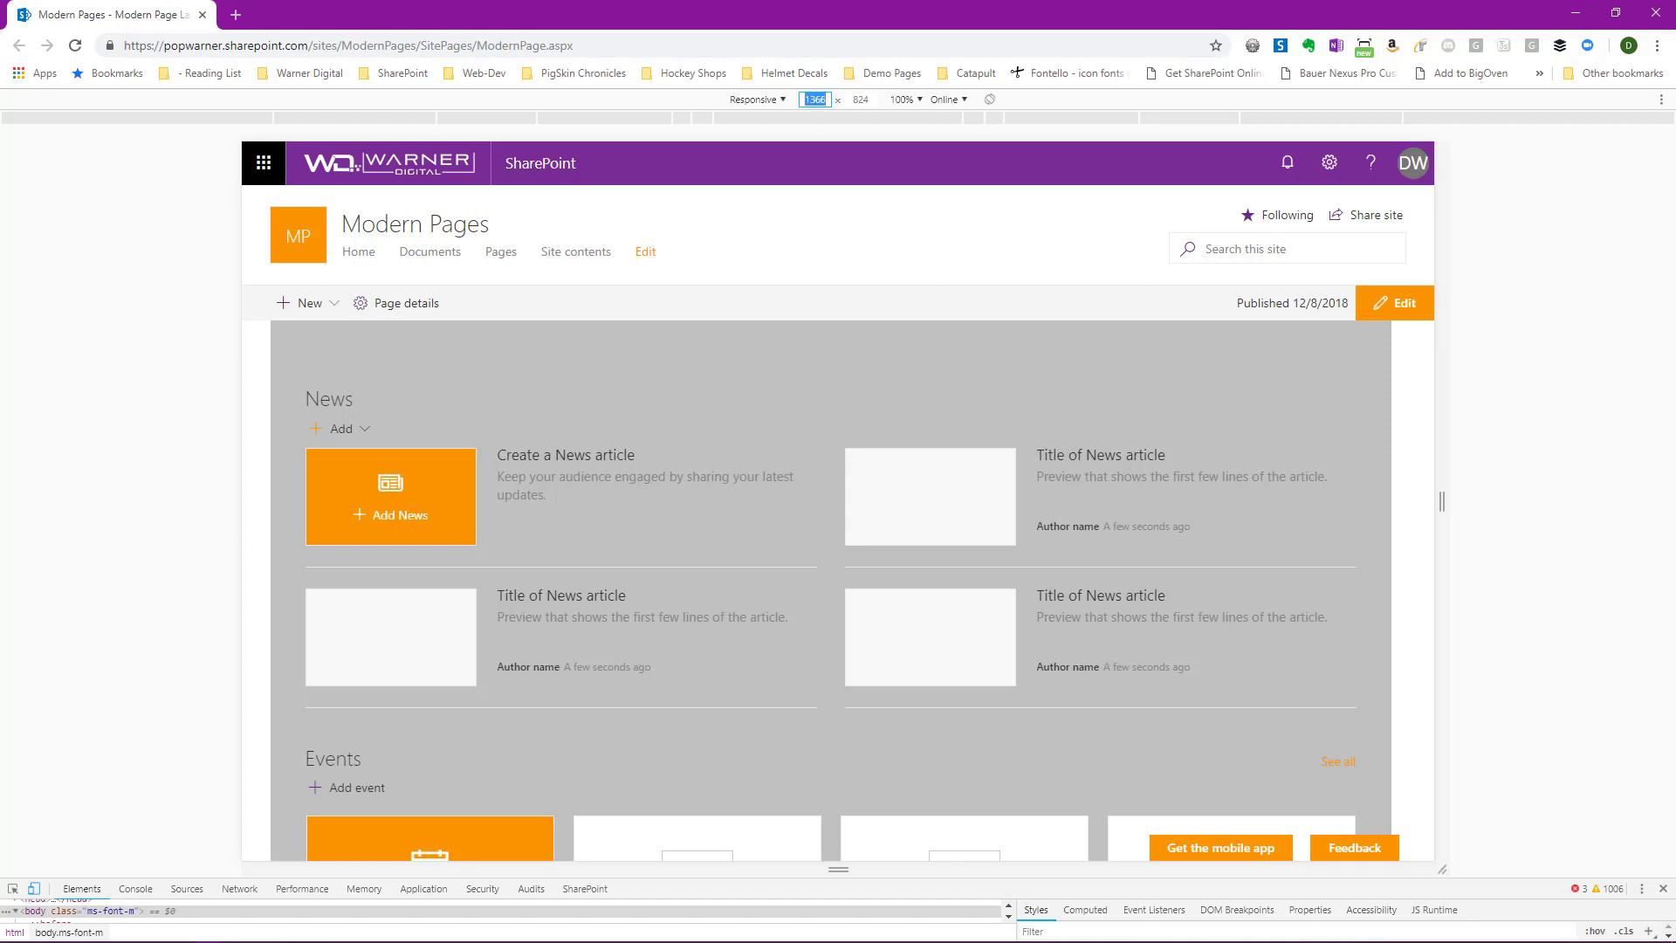